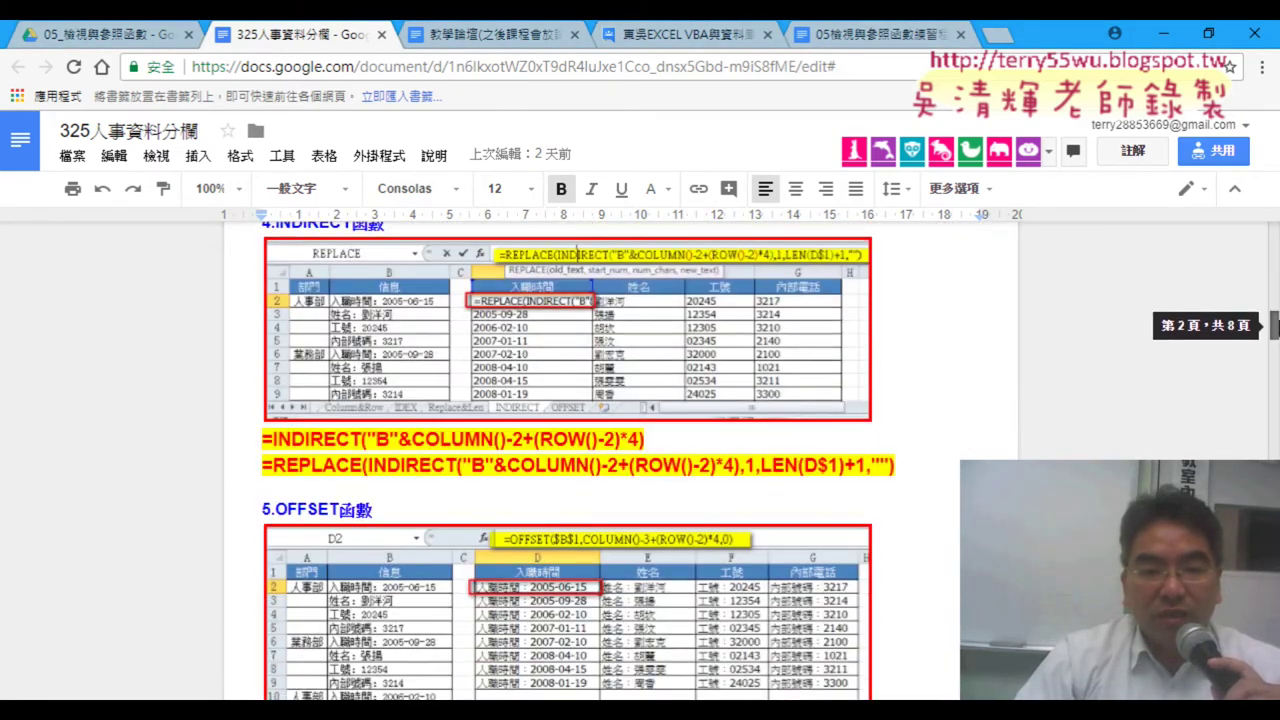
- Scroll the tutorial past the INDIRECT, 四欄轉回單欄 and CHAR sections down to the VBA程式碼 heading
left_click_drag(1275, 363, 1275, 390)
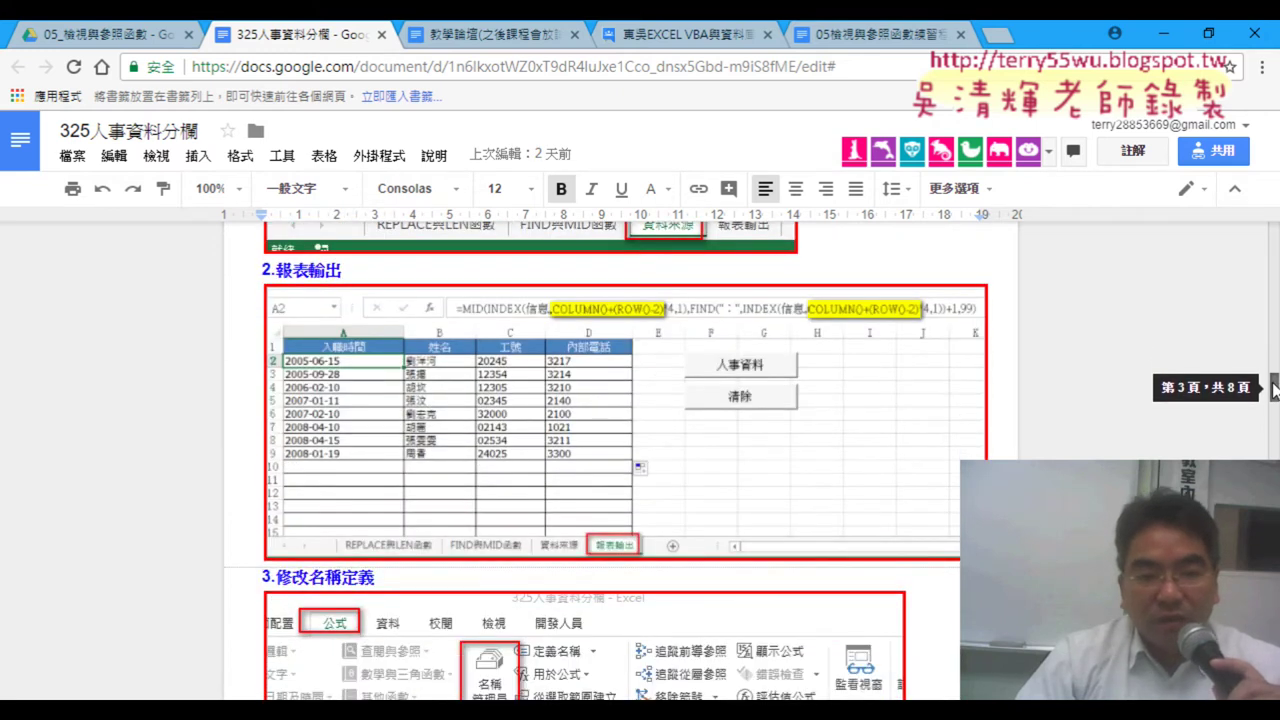
left_click_drag(1274, 390, 1274, 428)
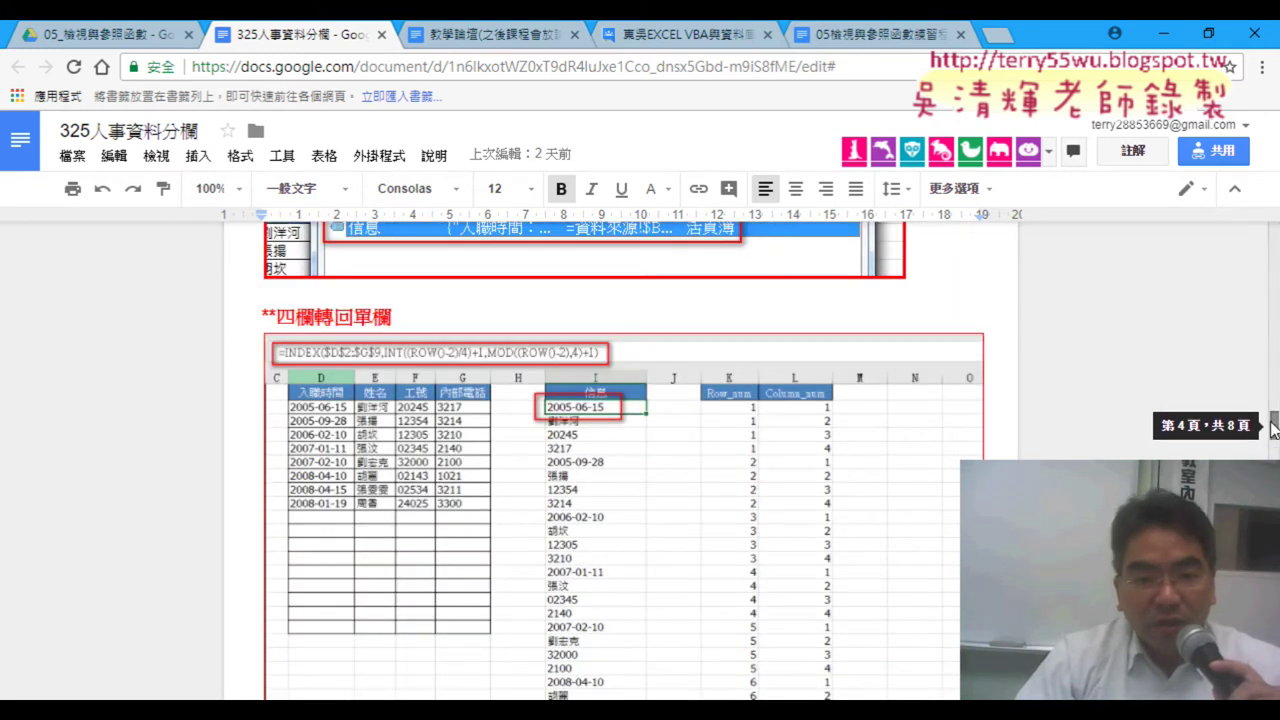
left_click_drag(284, 320, 398, 322)
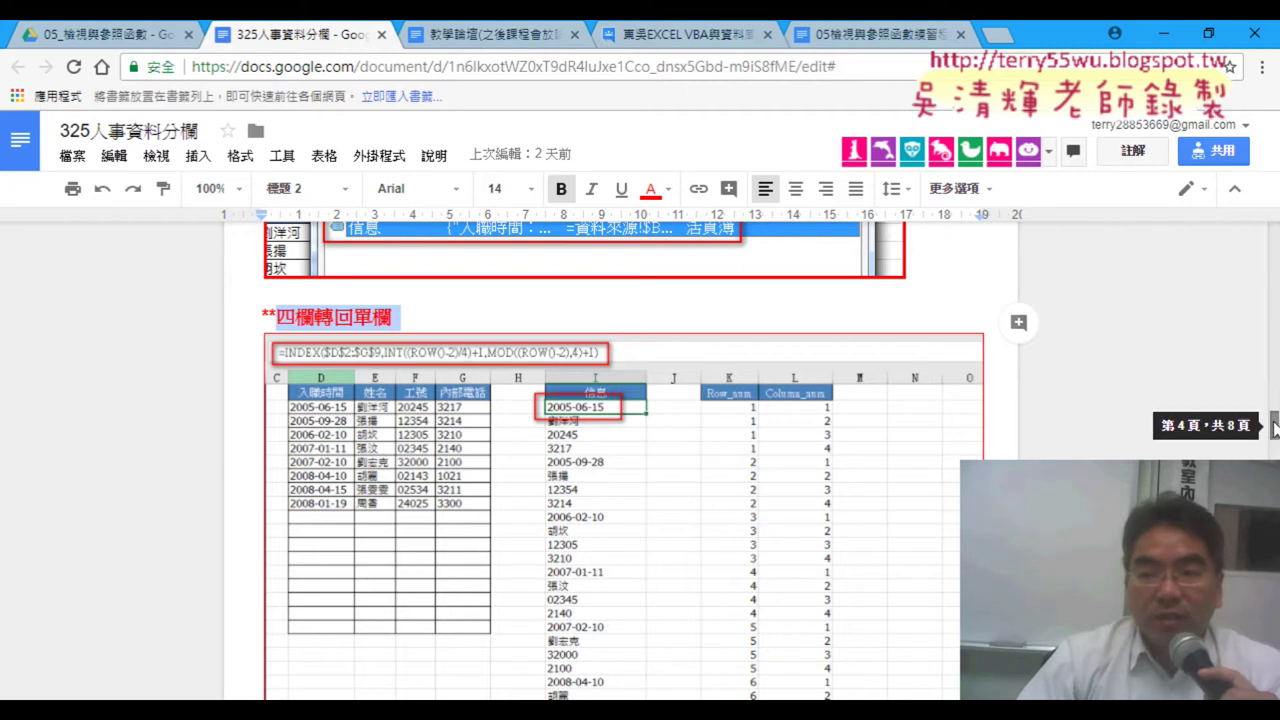
left_click_drag(1274, 425, 1274, 445)
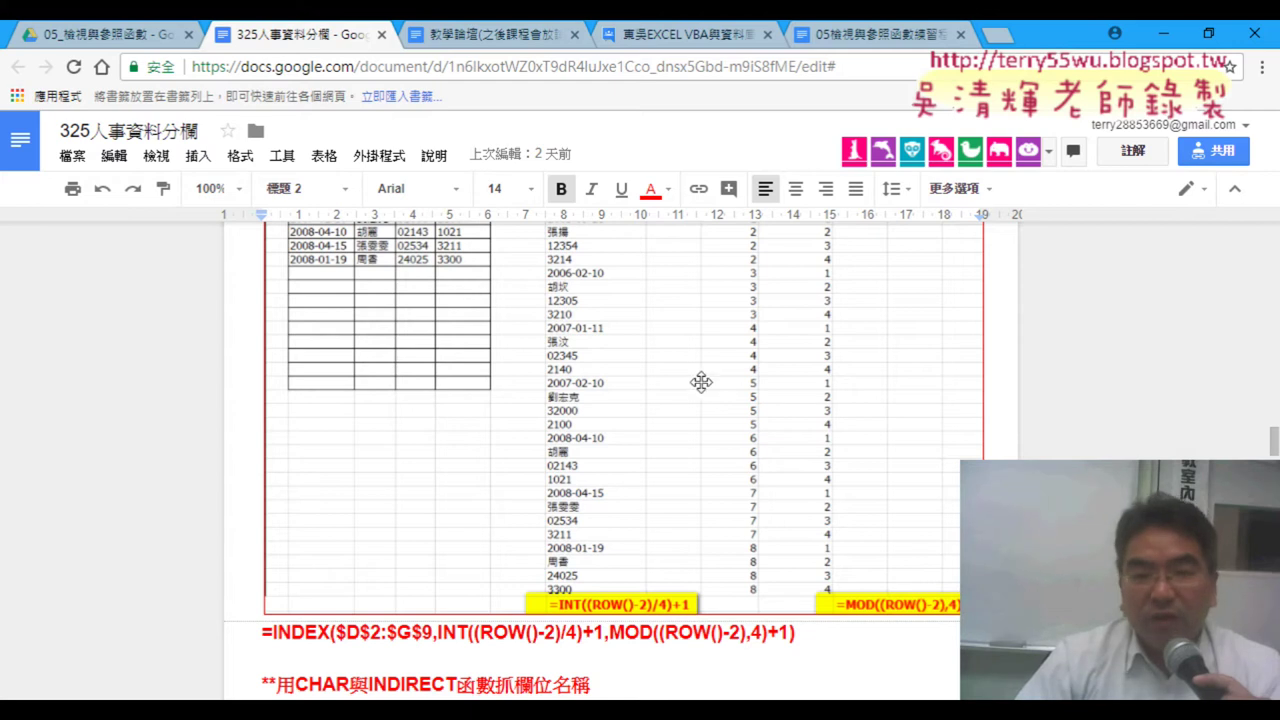
left_click_drag(1274, 440, 1274, 515)
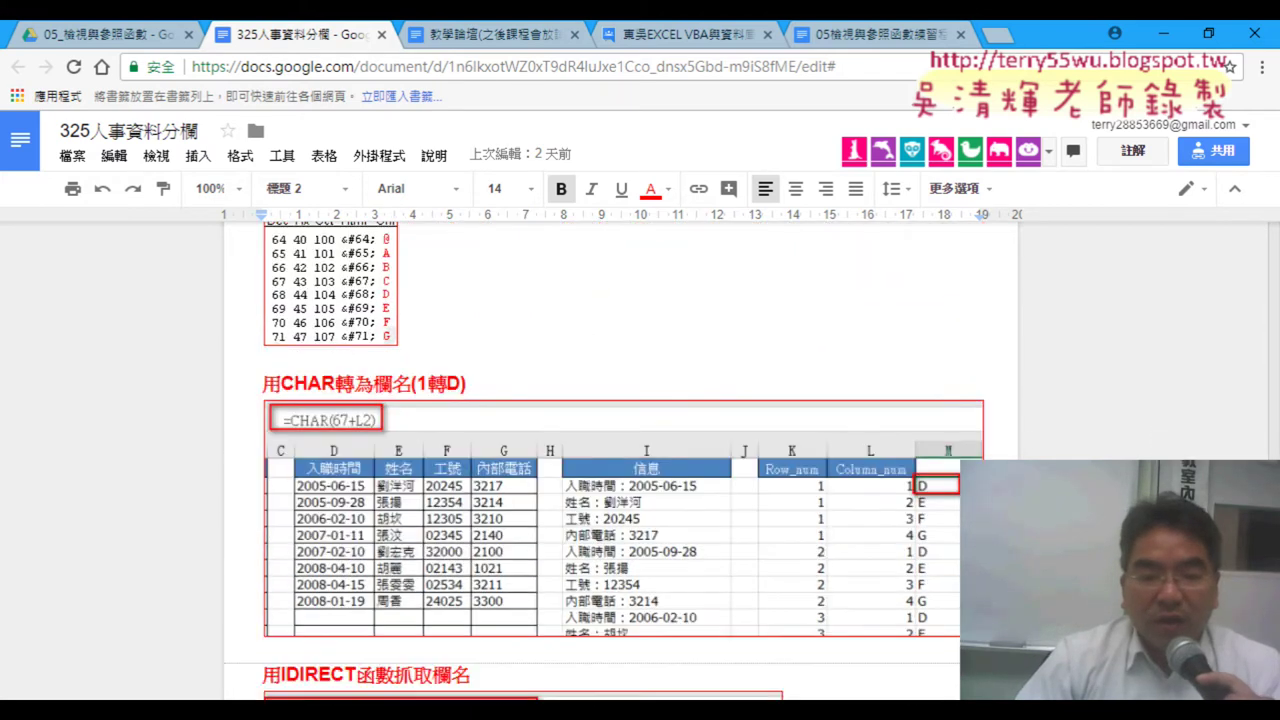
left_click_drag(1274, 515, 1274, 526)
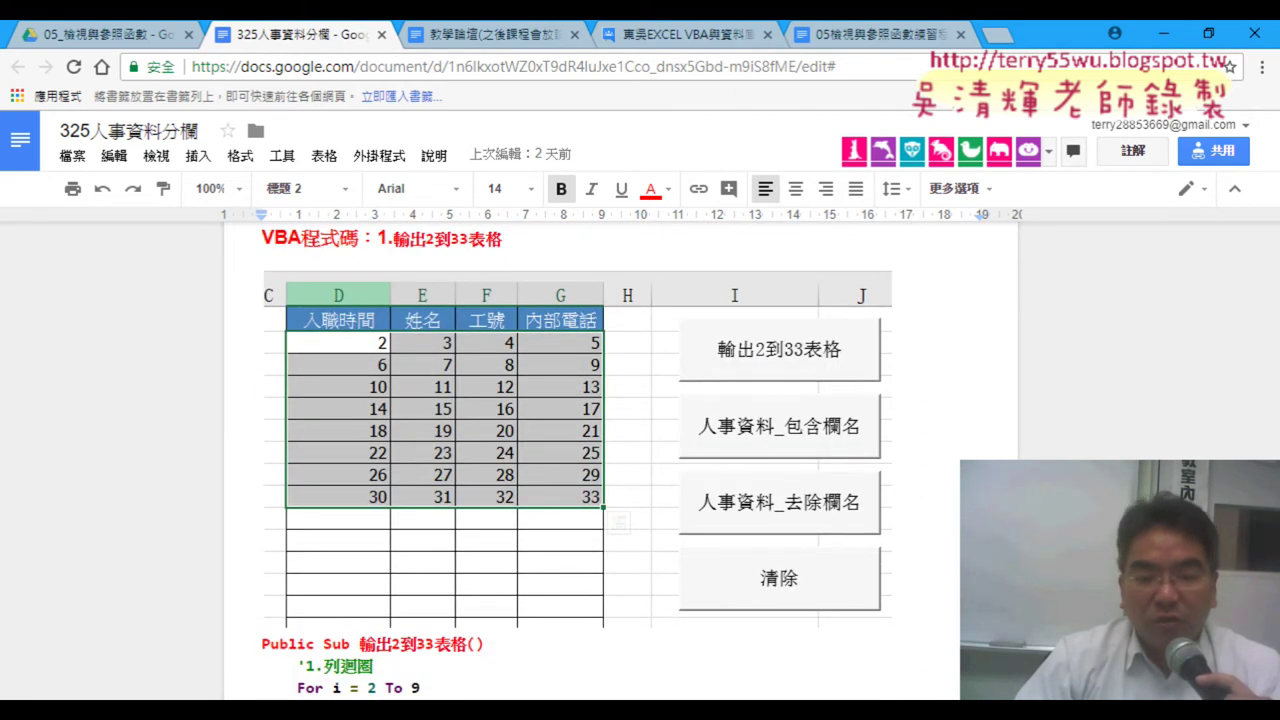
mouse_move(515, 708)
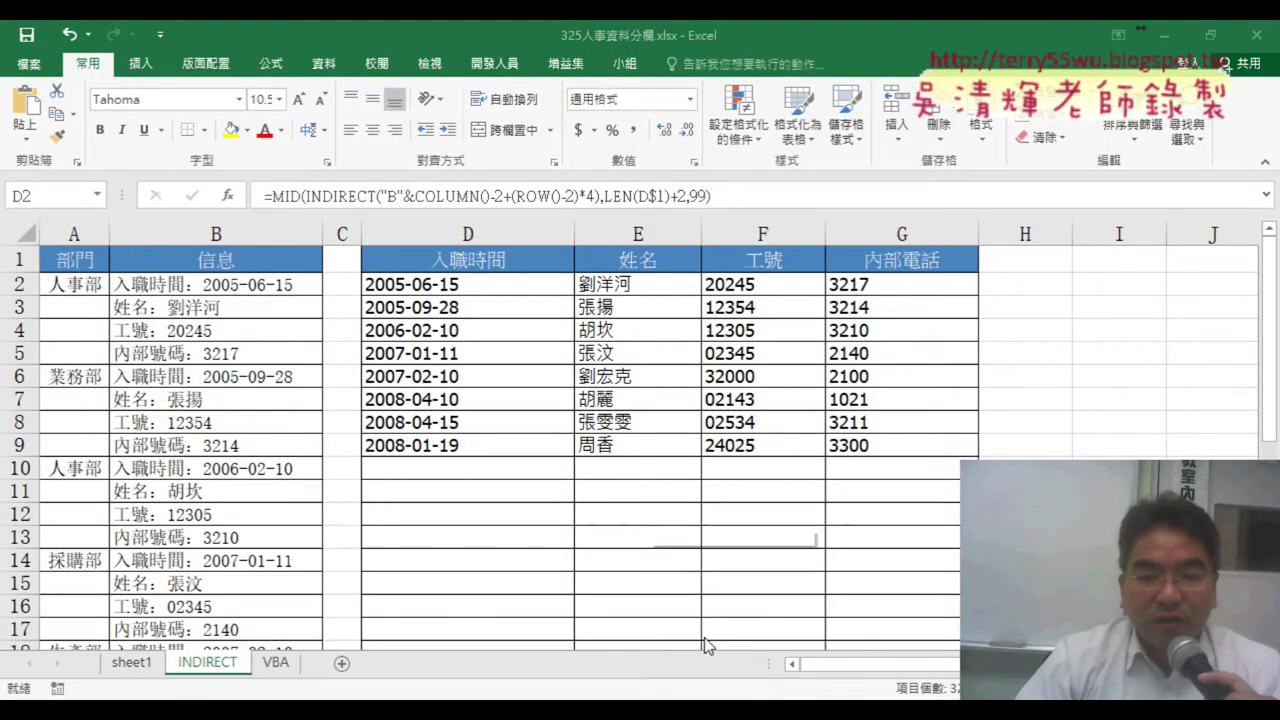
- On the VBA sheet, run 輸出2到33表格 to fill D2:G9 with the numbers 2 to 33
left_click(706, 635)
left_click(287, 665)
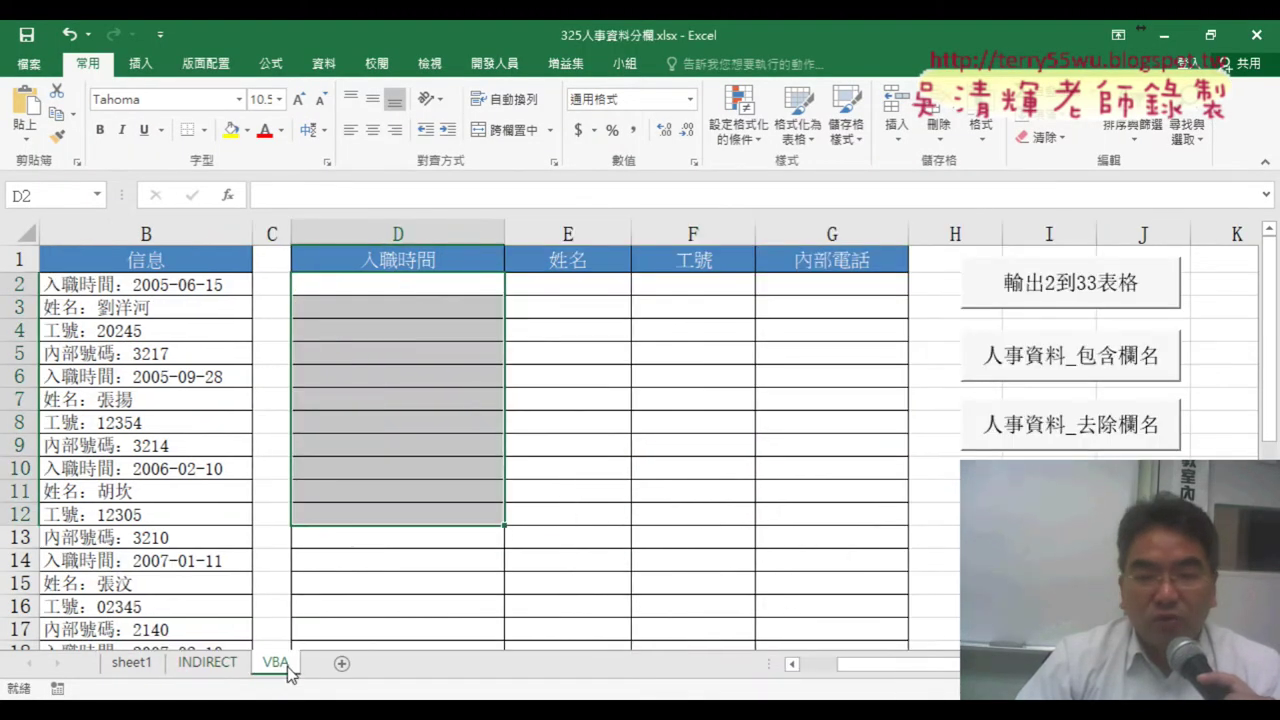
left_click(1068, 290)
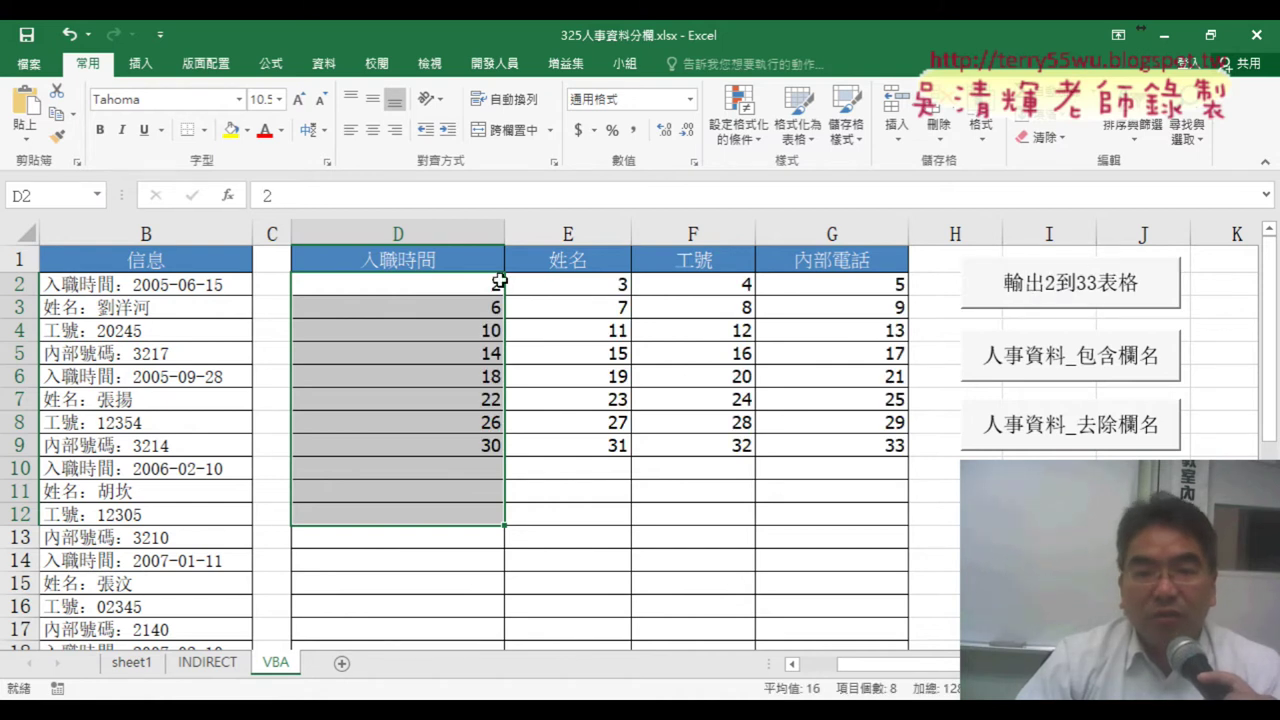
left_click_drag(475, 282, 843, 446)
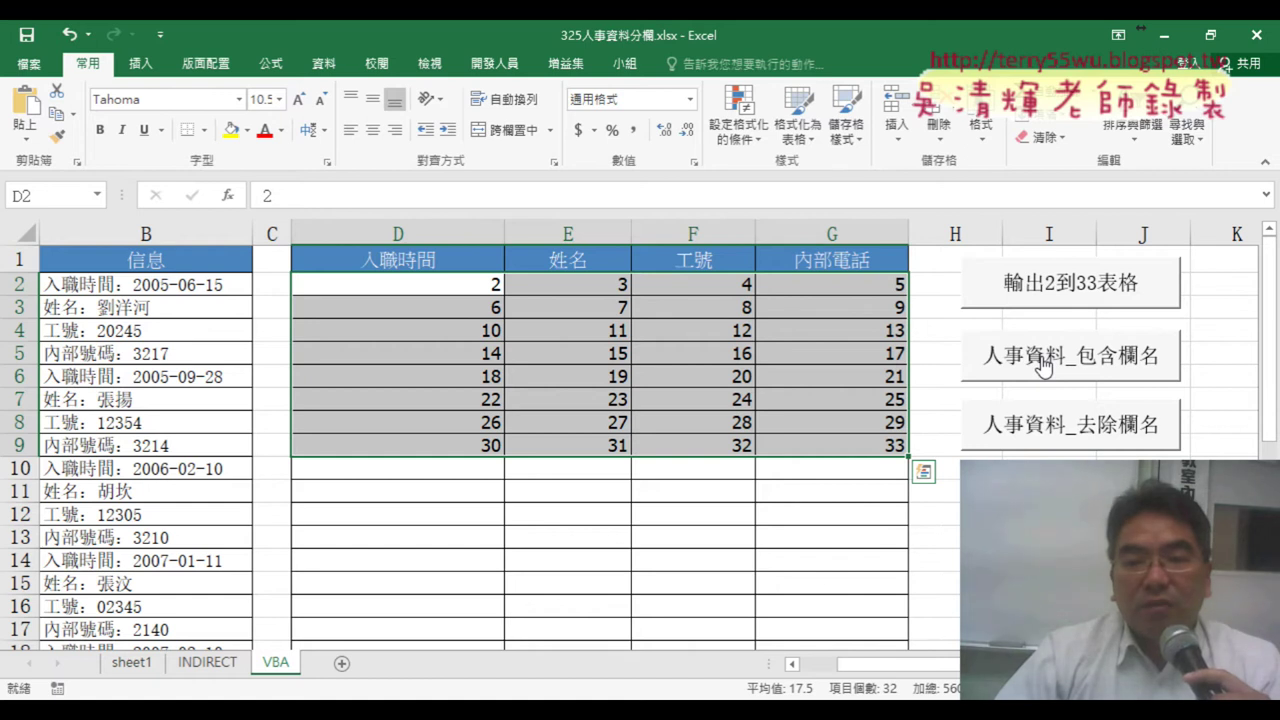
- Run 人事資料_包含欄名, then 人事資料_去除欄名, then 清除 to empty D2:G9 again
left_click(1041, 362)
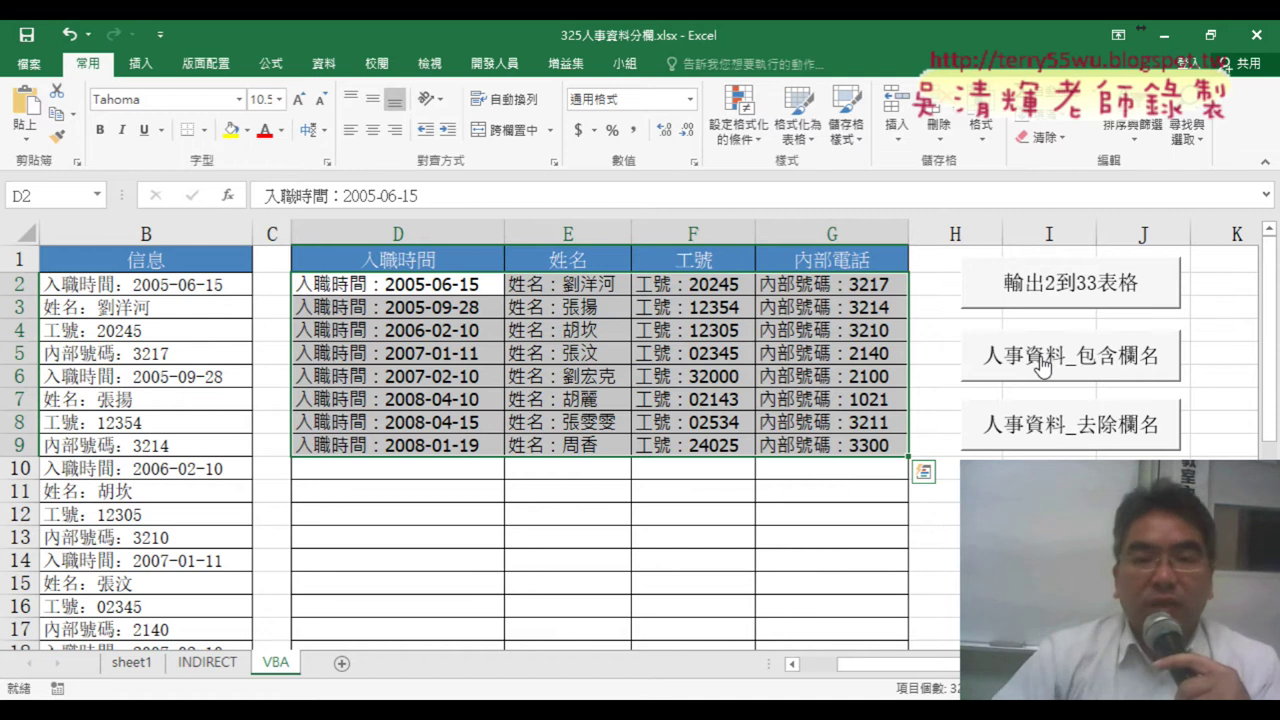
left_click(1068, 434)
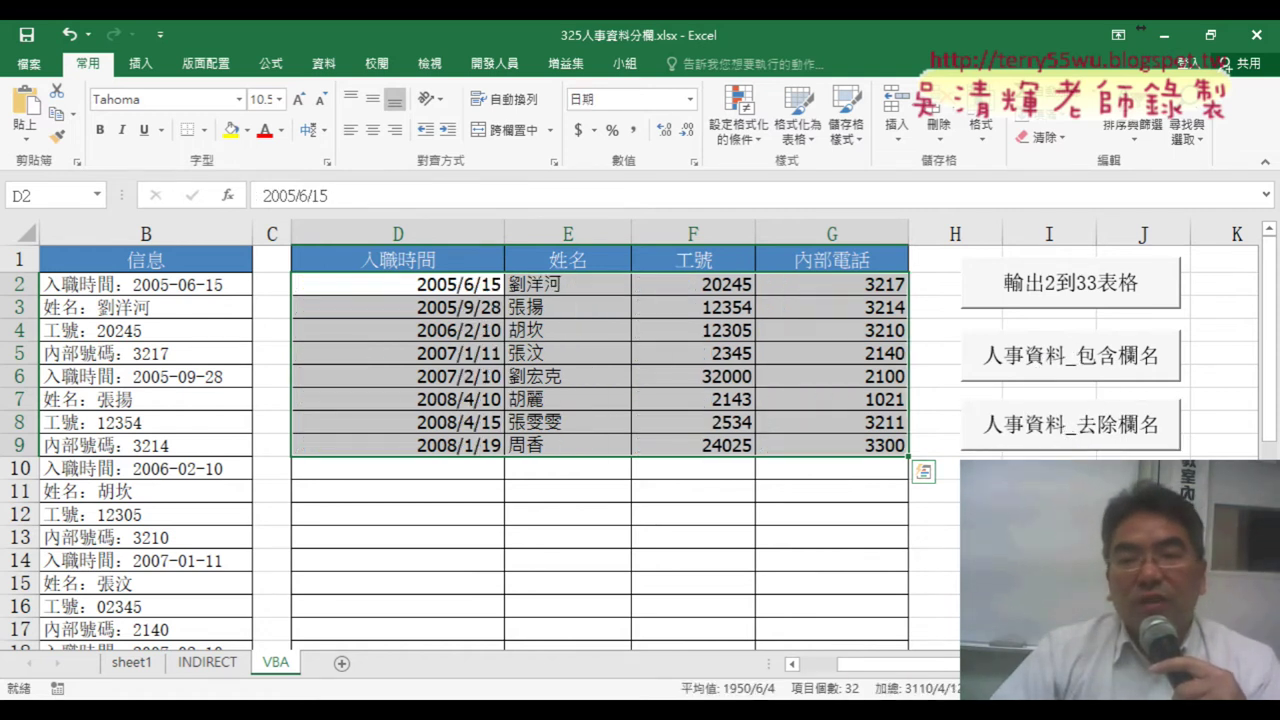
left_click(1055, 378)
right_click(1060, 295)
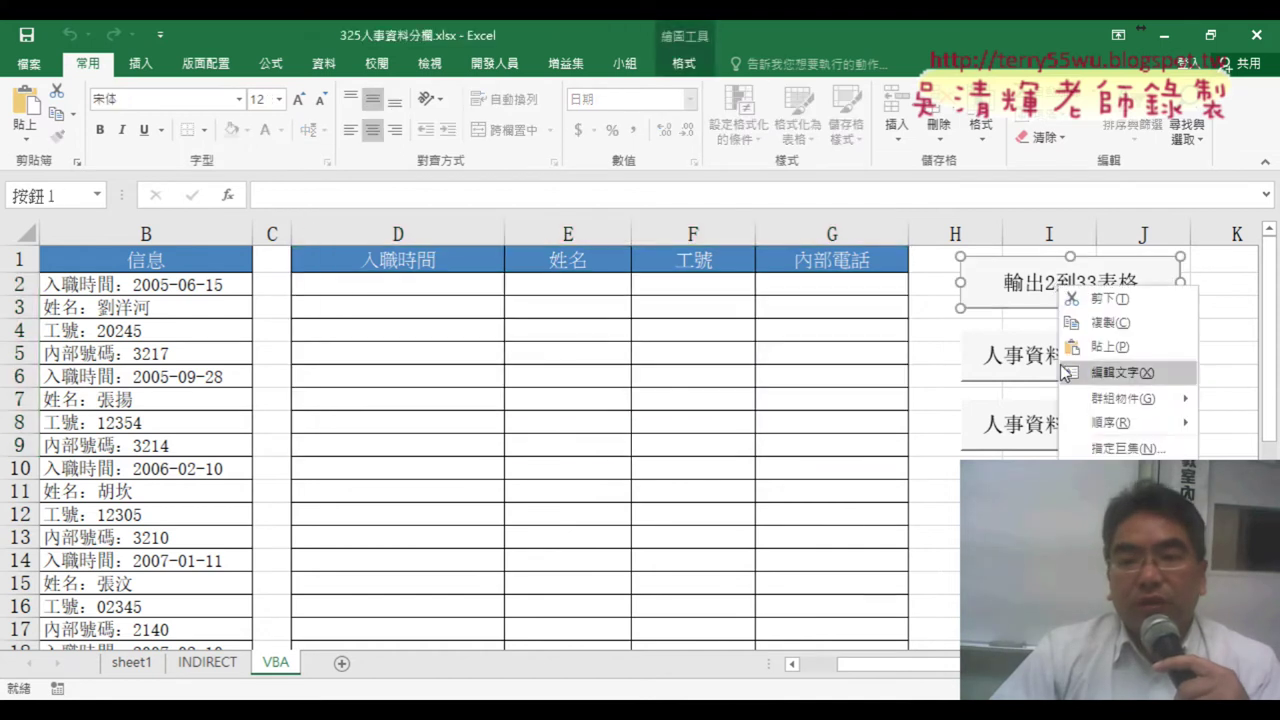
- Open the 輸出2到33表格 macro code and highlight the loop variables i and j
left_click(1108, 488)
left_click(1226, 296)
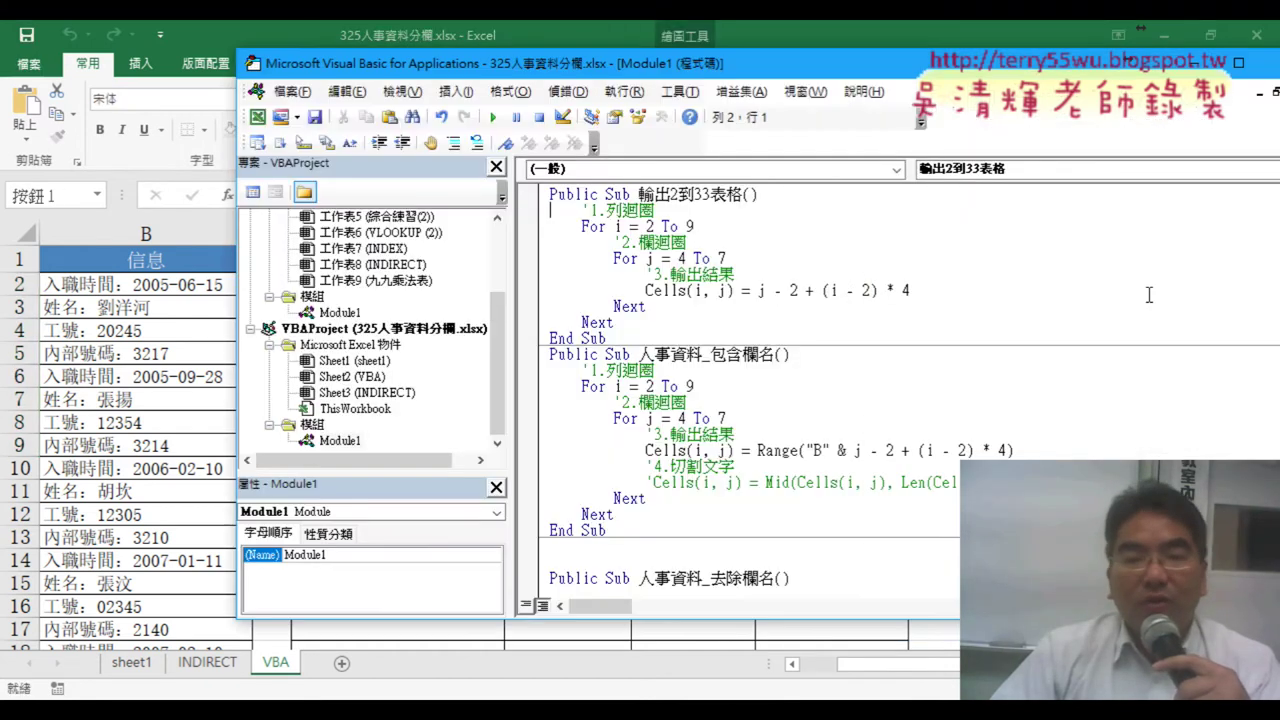
double_click(618, 227)
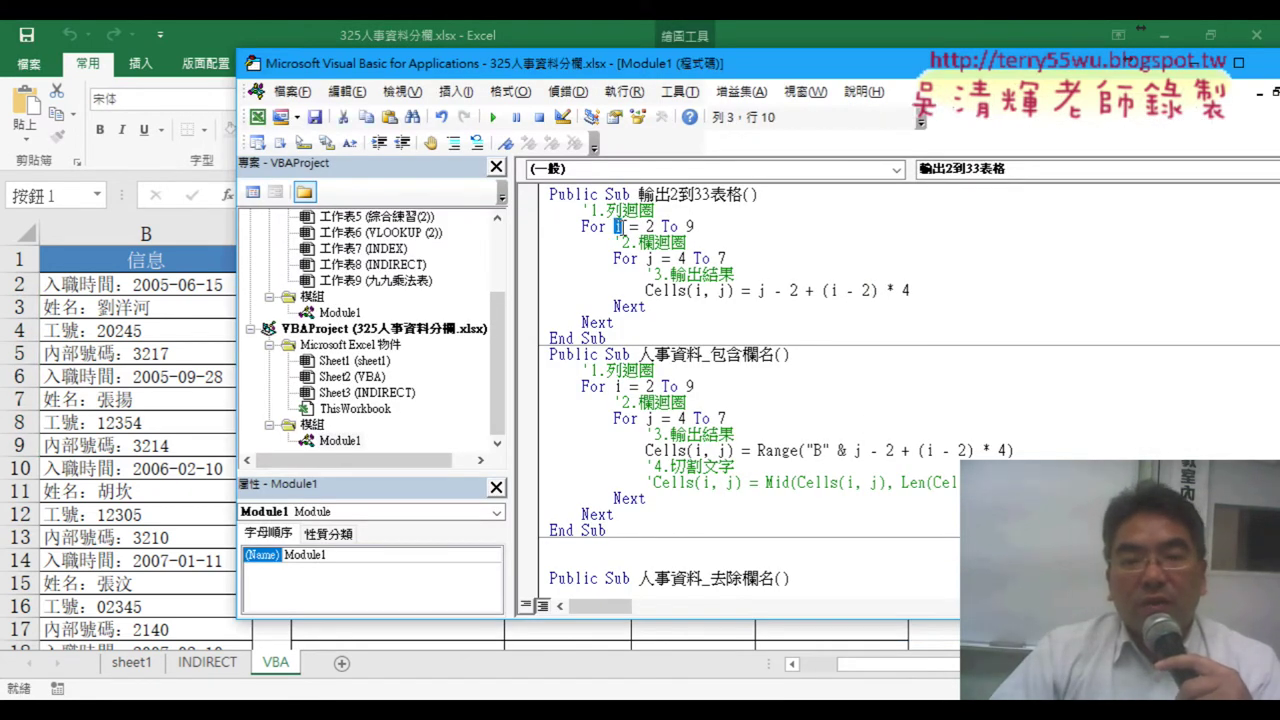
double_click(651, 259)
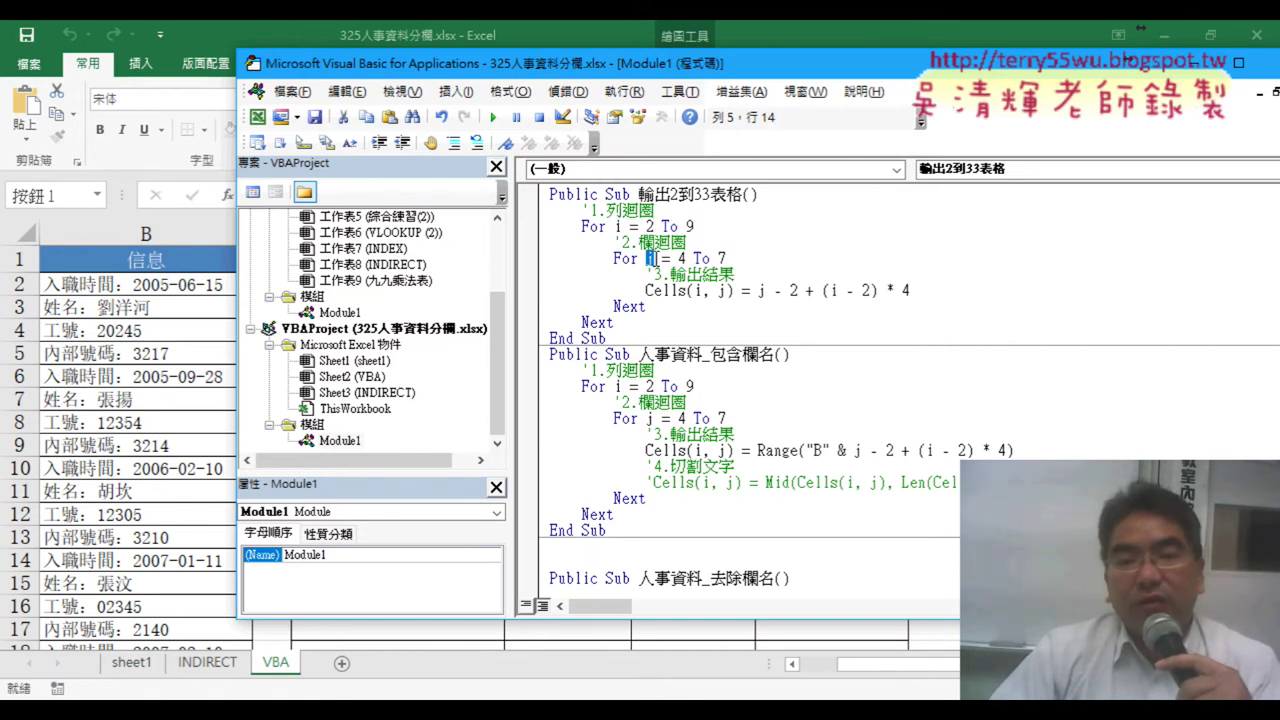
- Highlight the For j = 4 To 7 loop, Cells(i, j), formula j - 2 + (i - 2) * 4, and Range
left_click_drag(614, 259, 729, 259)
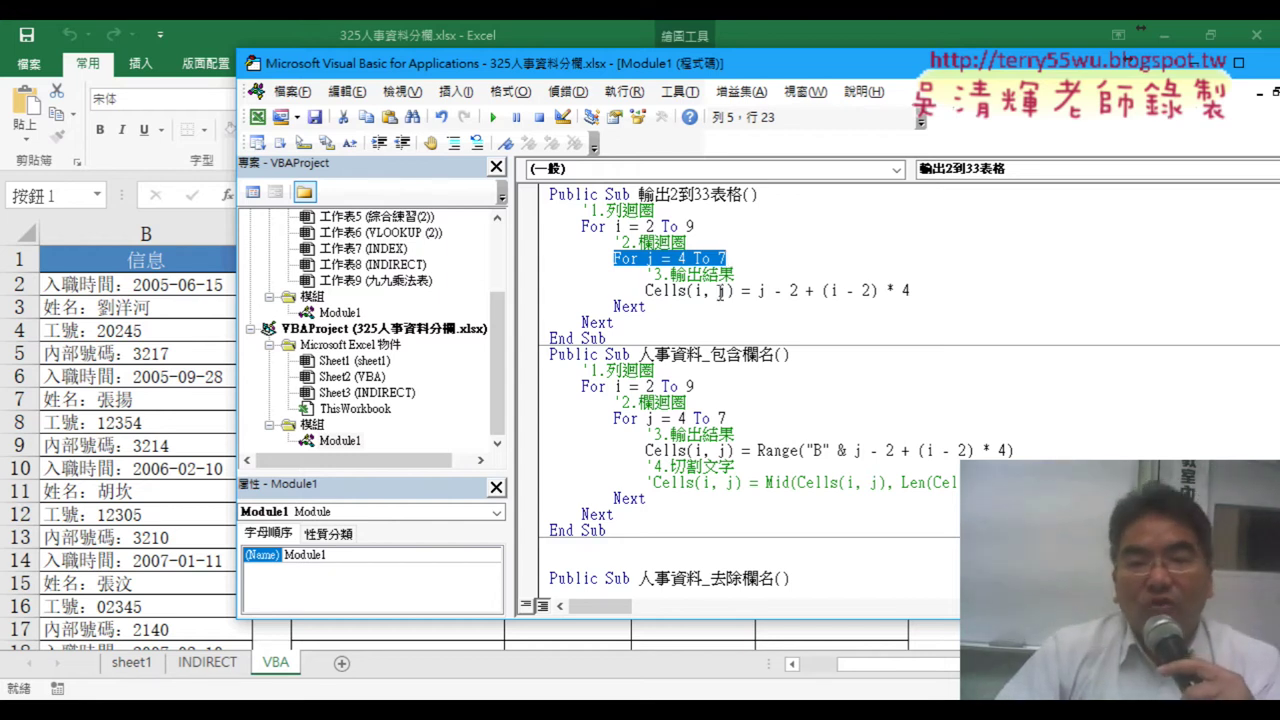
left_click_drag(735, 290, 662, 291)
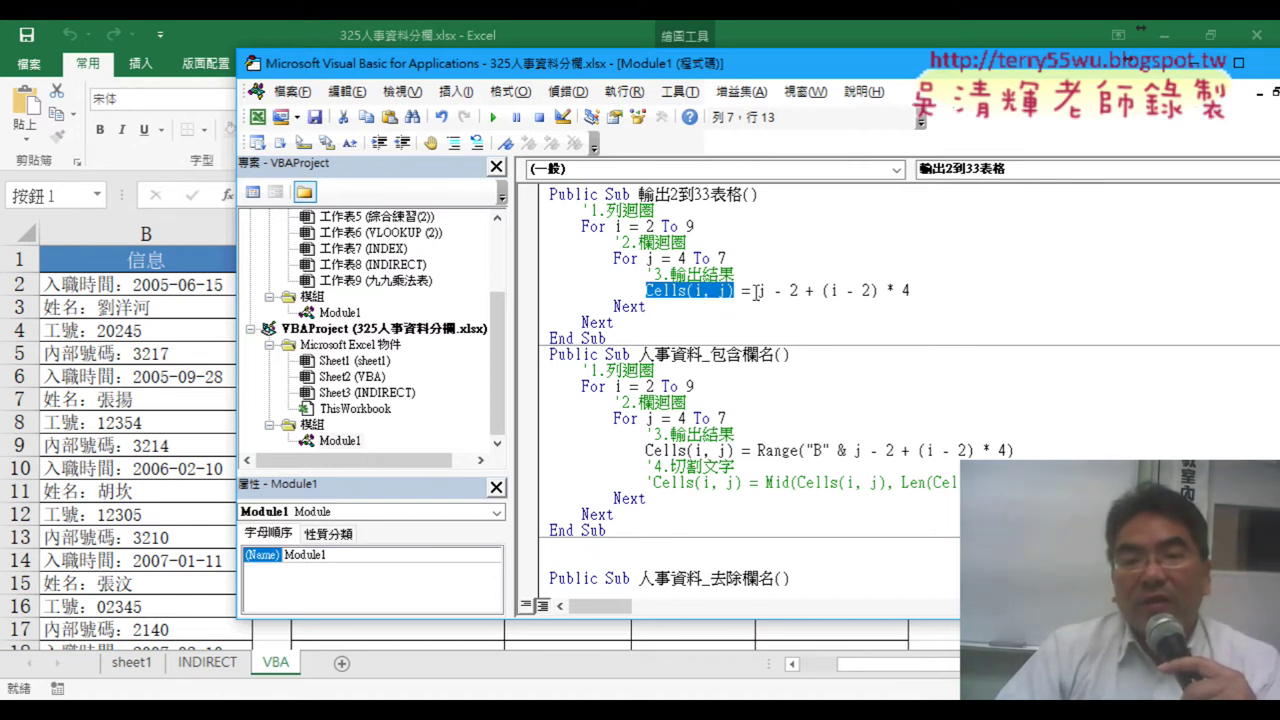
left_click_drag(757, 291, 909, 291)
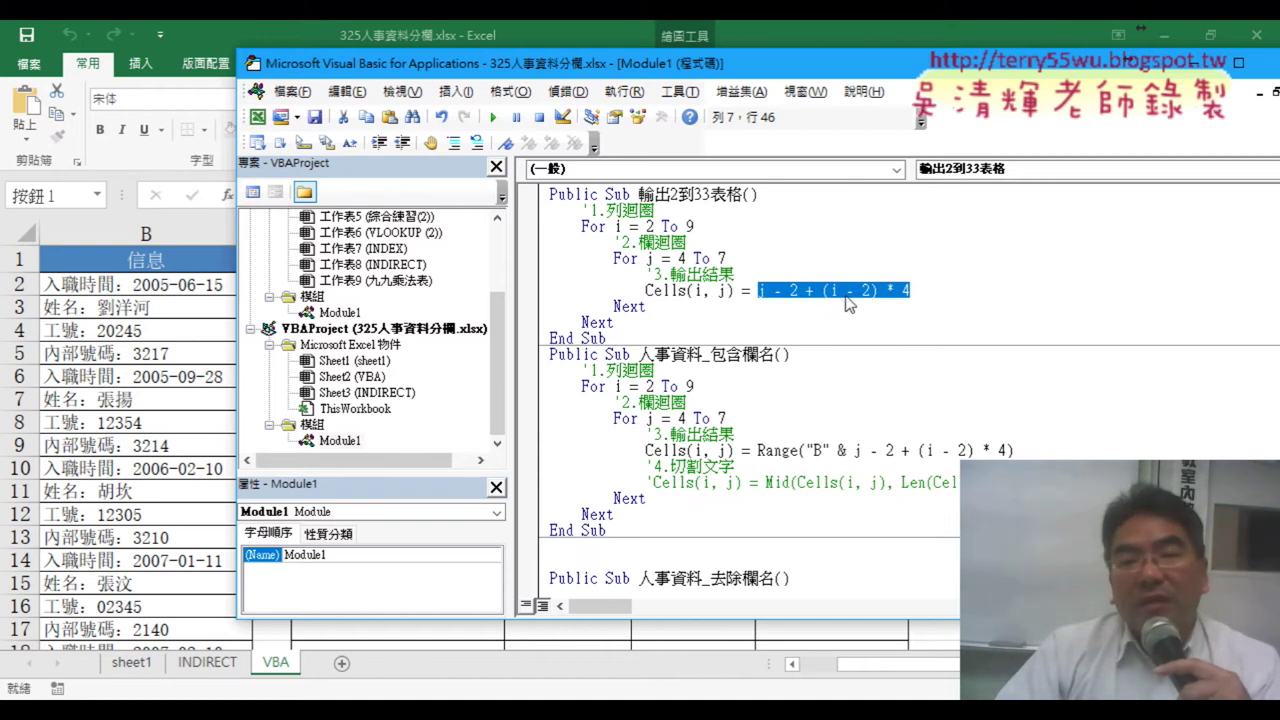
left_click_drag(910, 290, 756, 290)
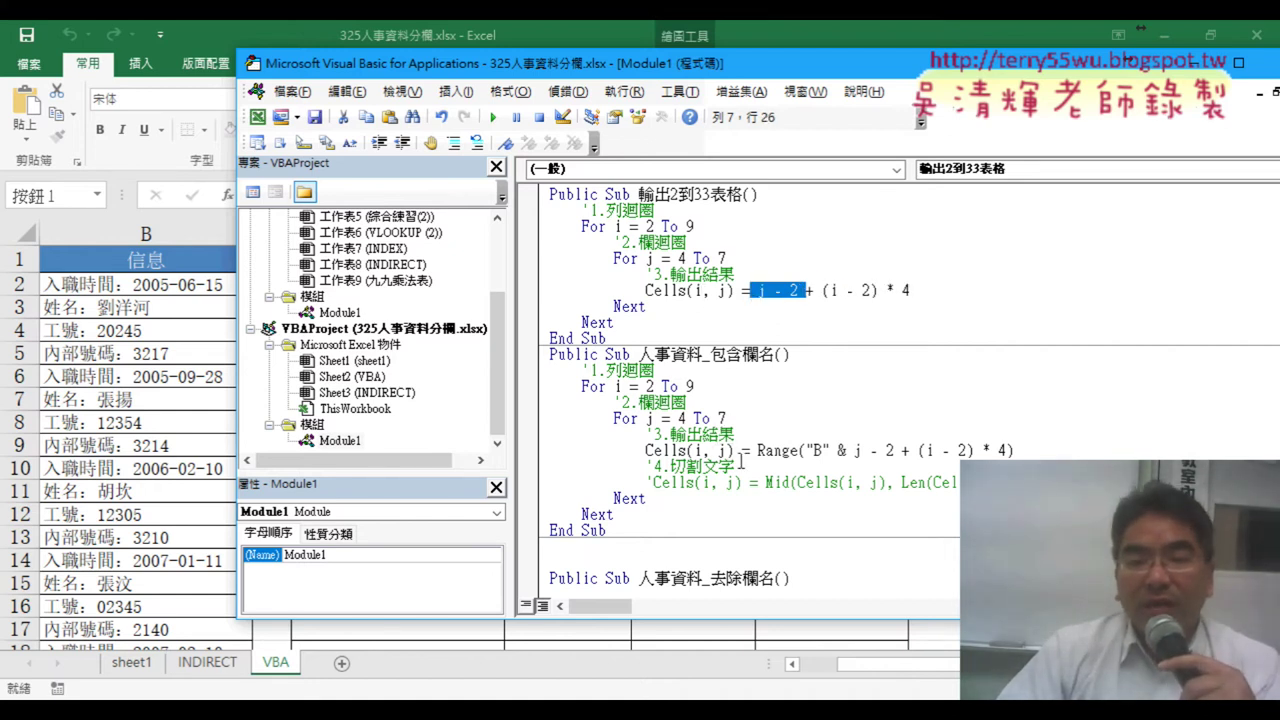
left_click_drag(758, 451, 798, 450)
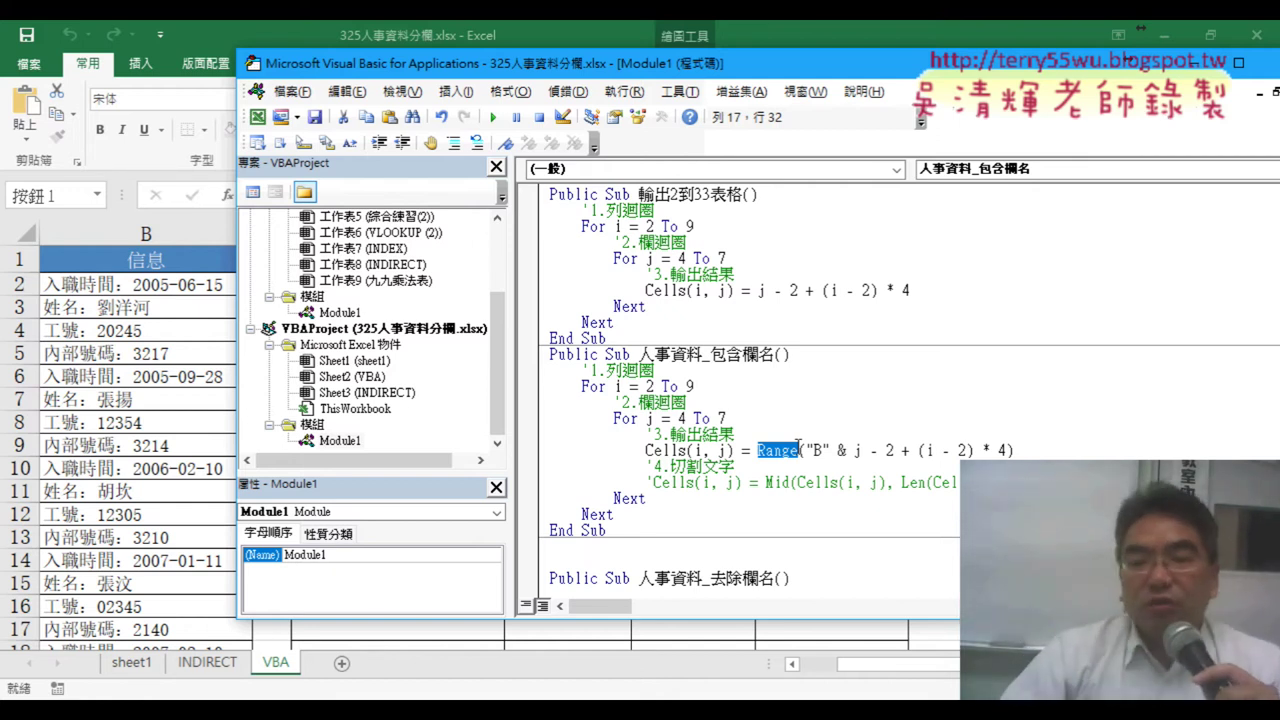
mouse_move(831, 450)
left_mouse_down()
mouse_move(1001, 451)
mouse_move(759, 451)
left_mouse_up()
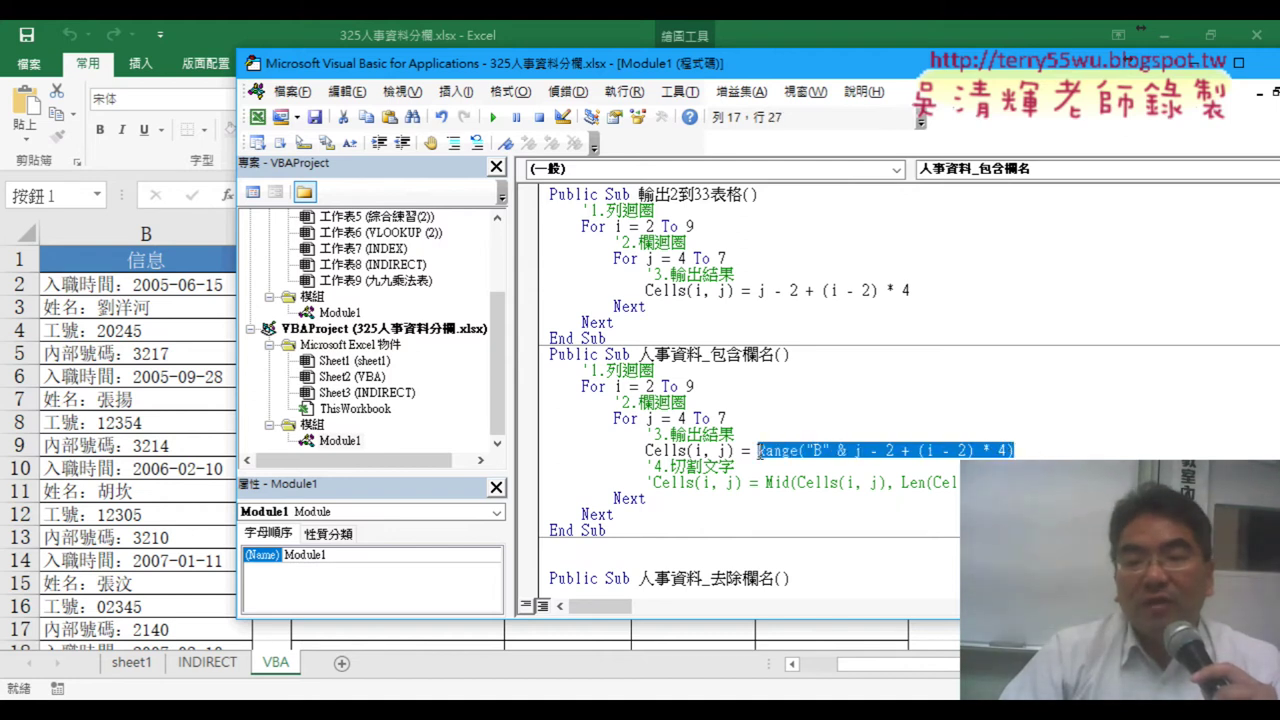
left_click_drag(733, 451, 646, 451)
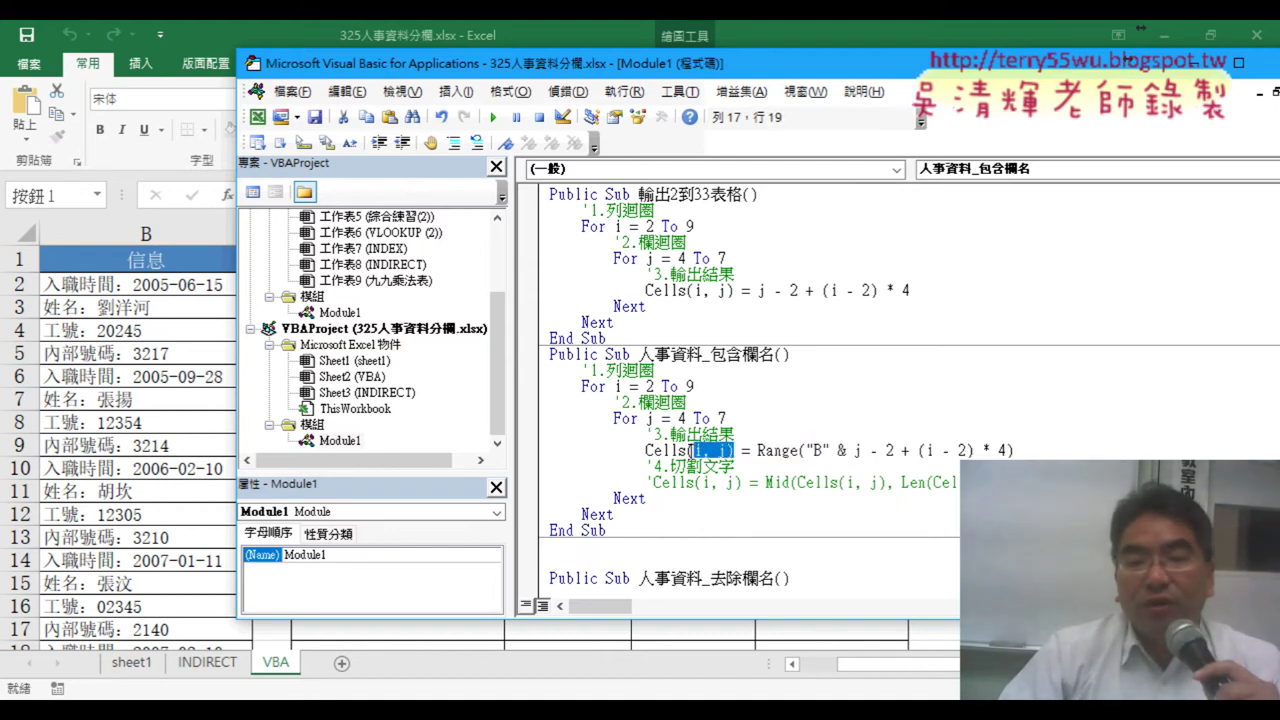
left_click(589, 387)
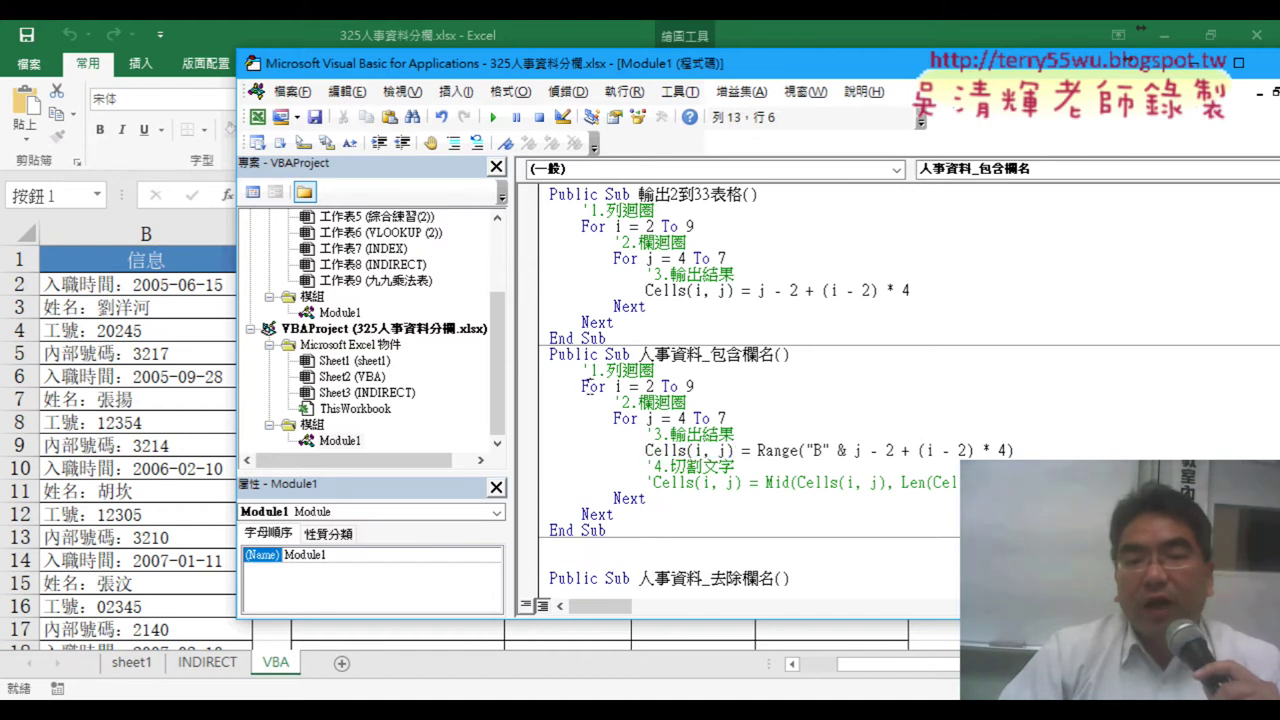
left_click(676, 450)
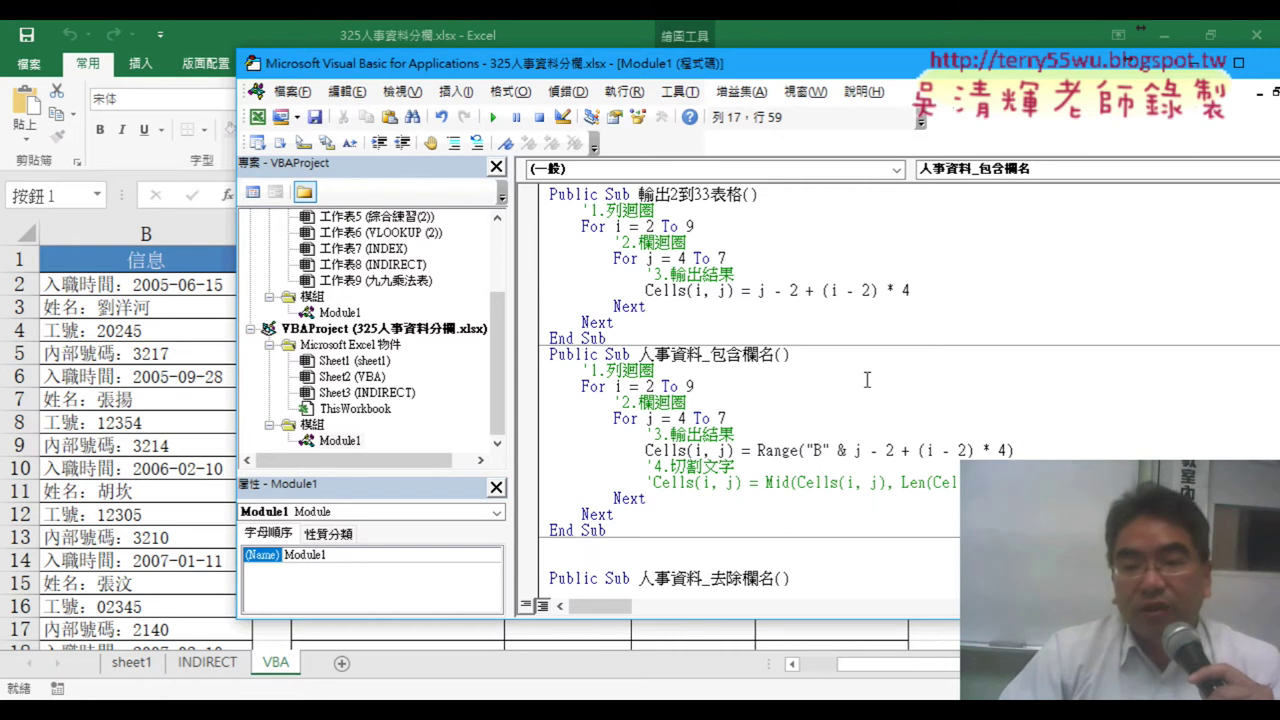
left_click_drag(756, 450, 826, 450)
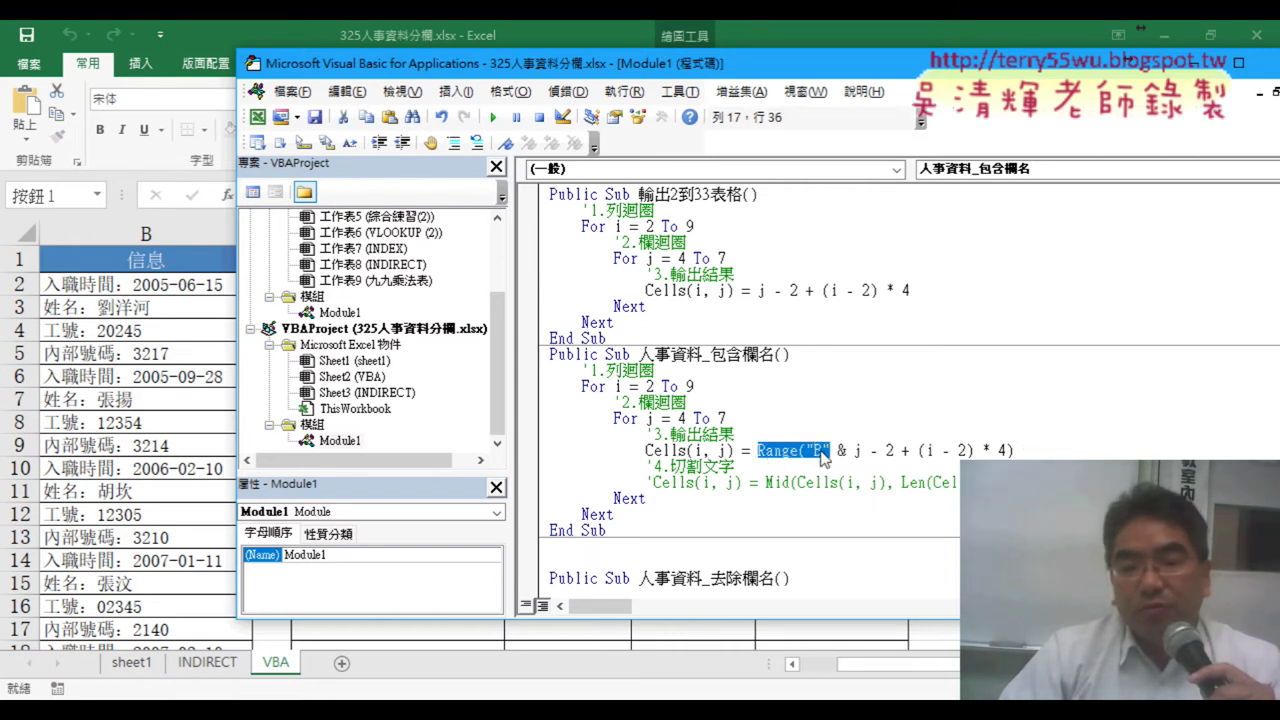
left_click_drag(855, 451, 1009, 450)
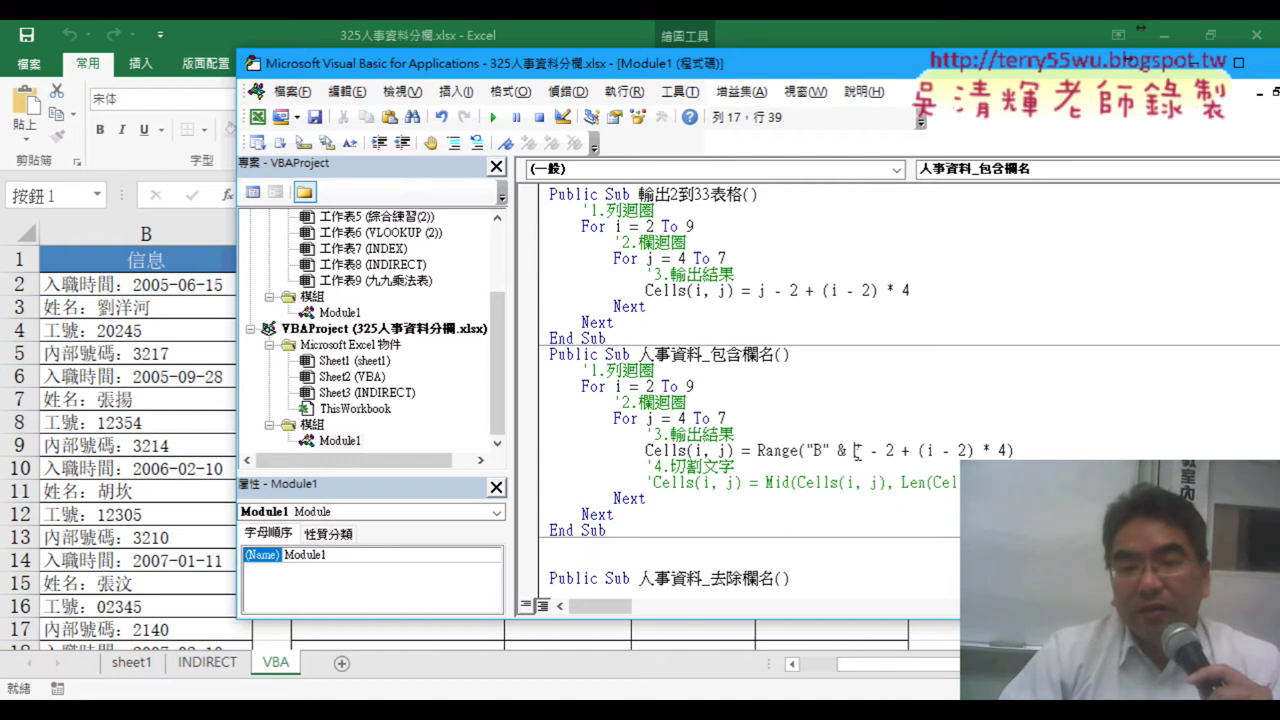
left_click(1009, 450)
scroll(891, 393, "down", 5)
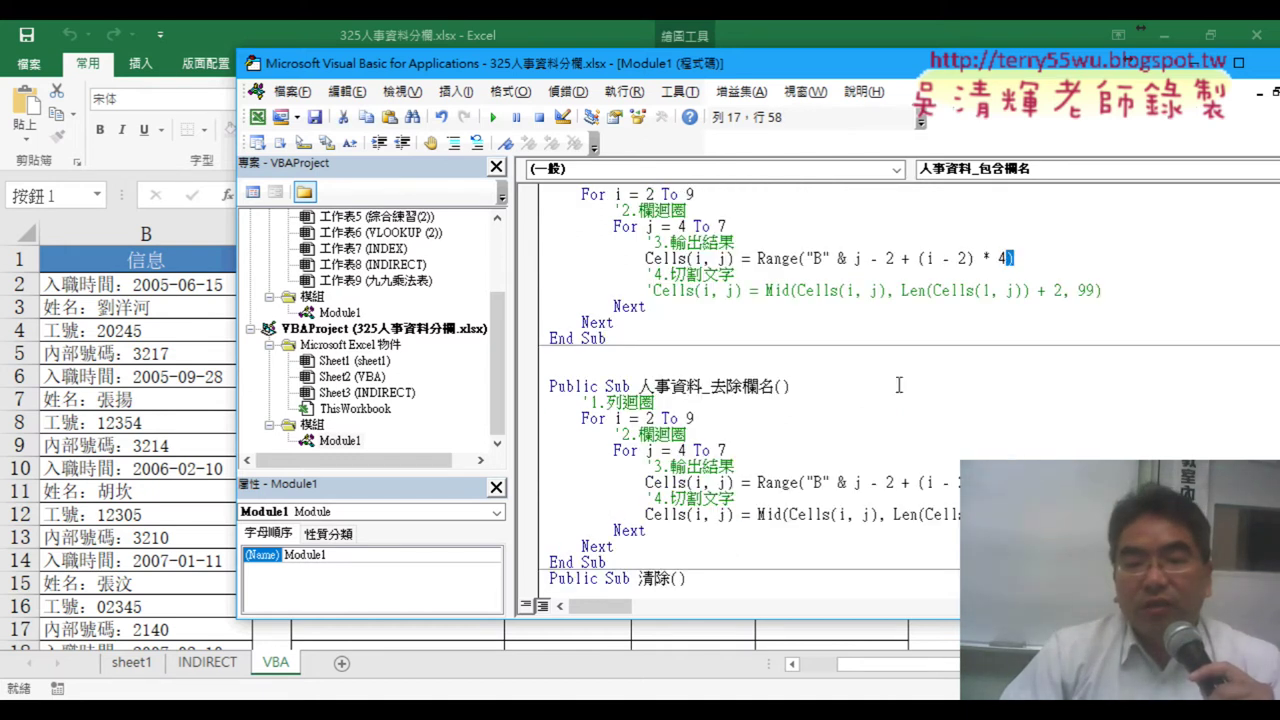
double_click(768, 467)
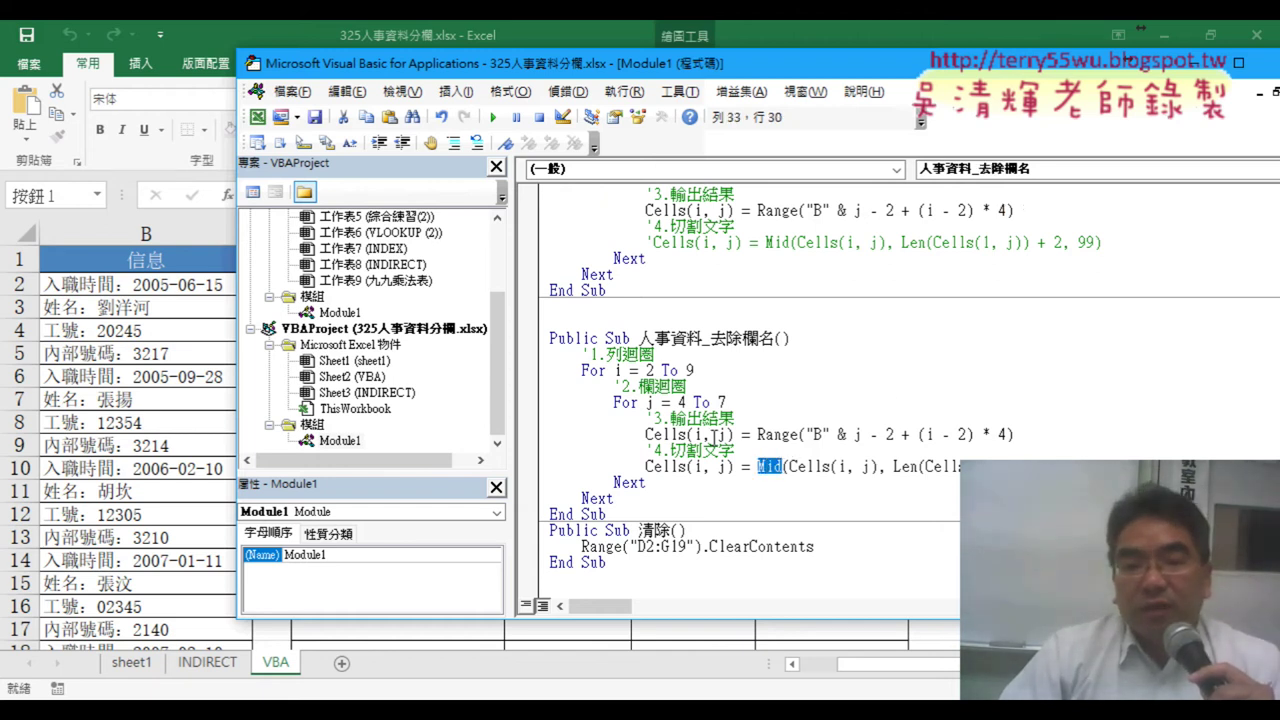
left_click_drag(737, 434, 652, 433)
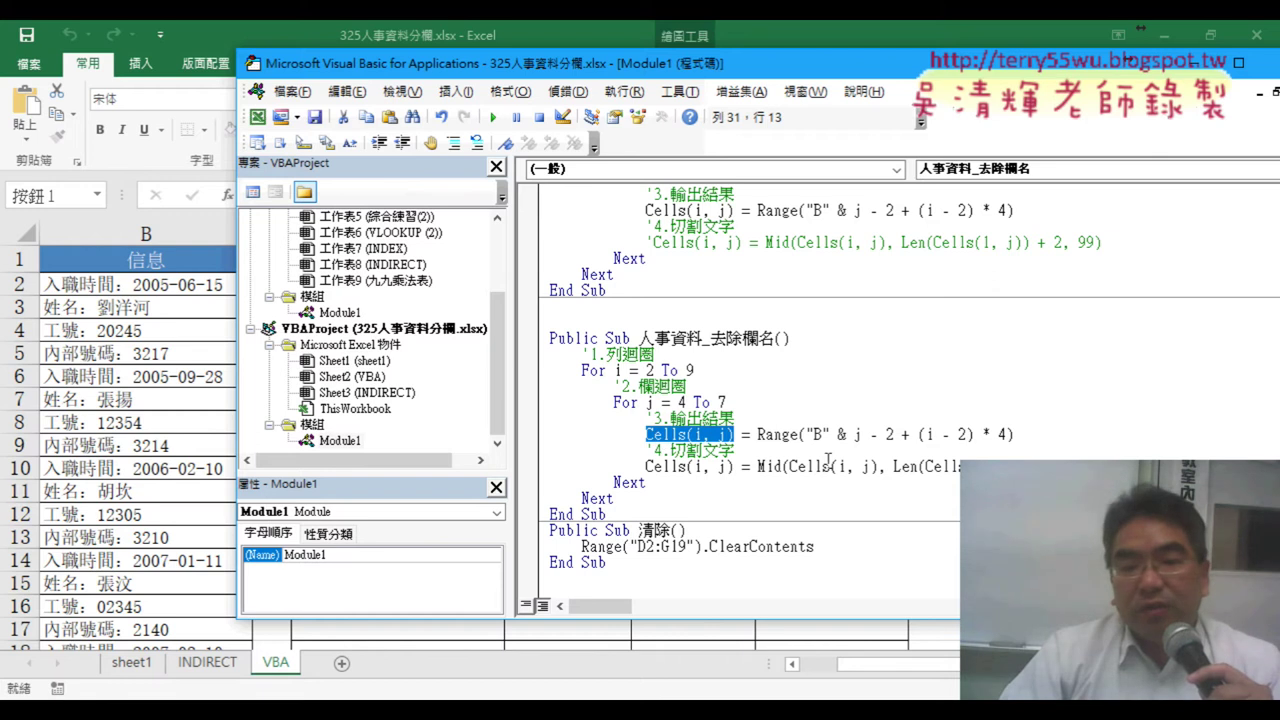
left_click_drag(790, 467, 858, 466)
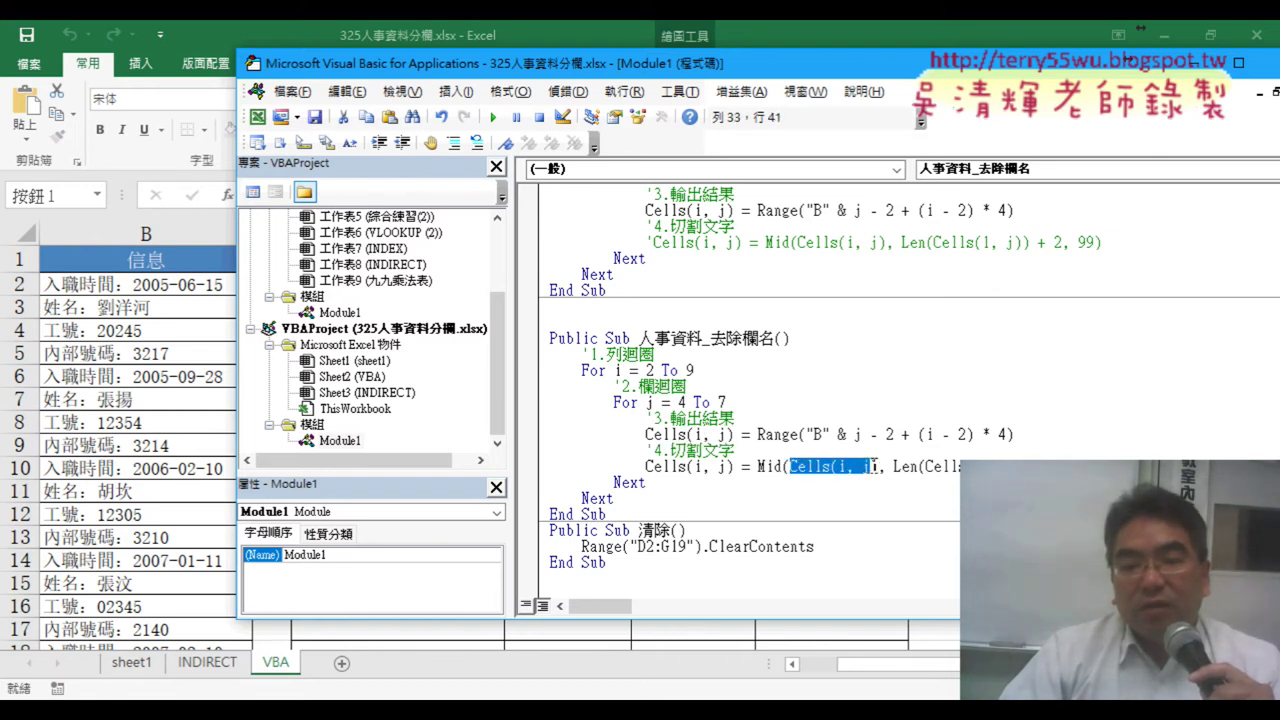
left_click_drag(893, 466, 917, 468)
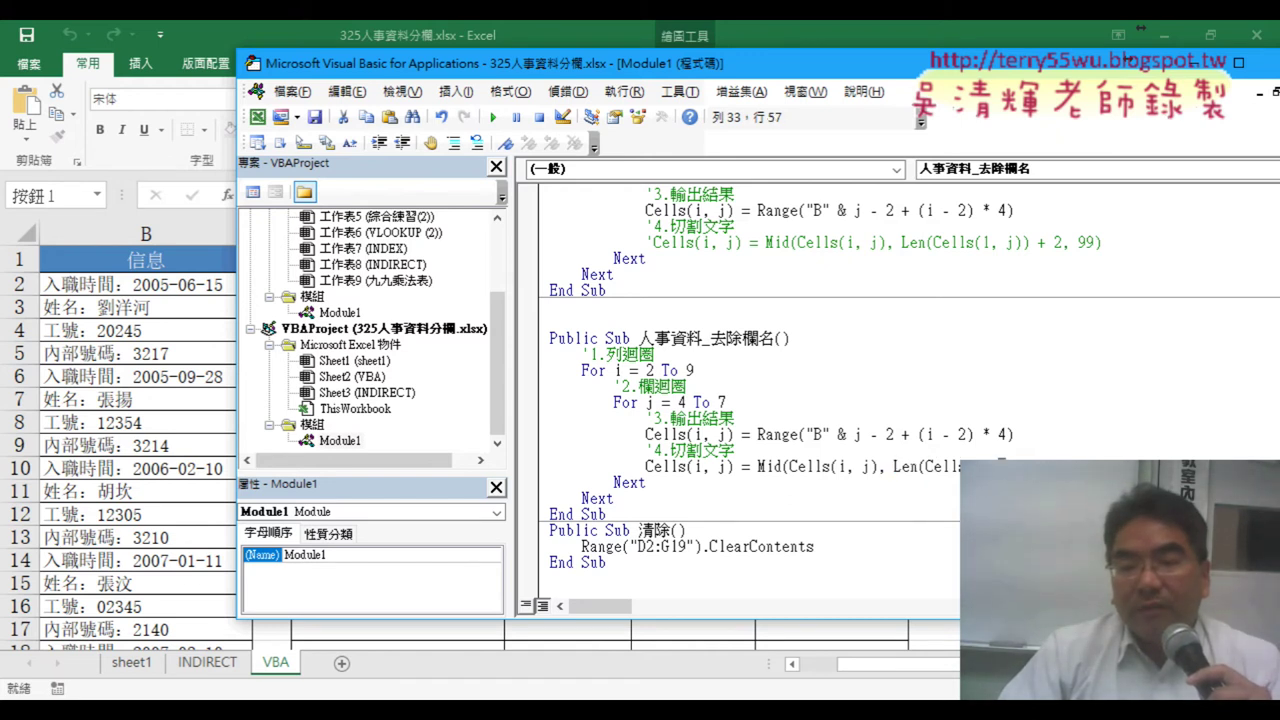
left_click(979, 466)
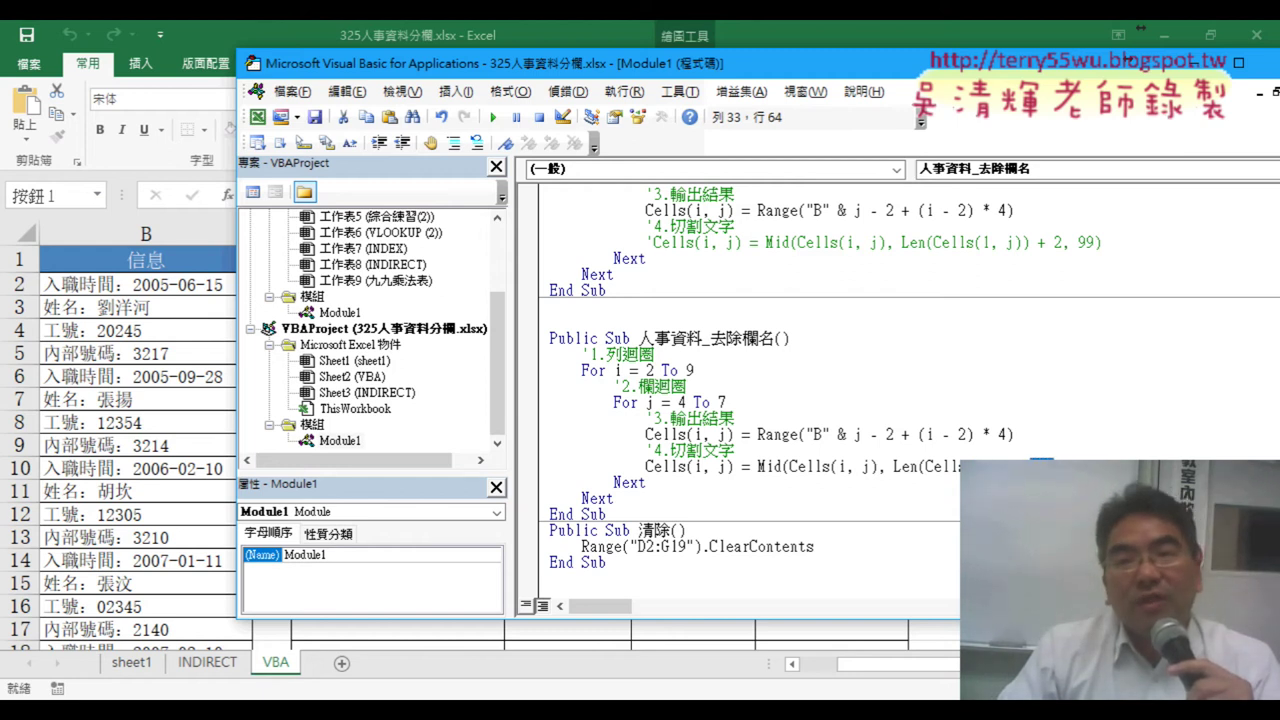
type("9")
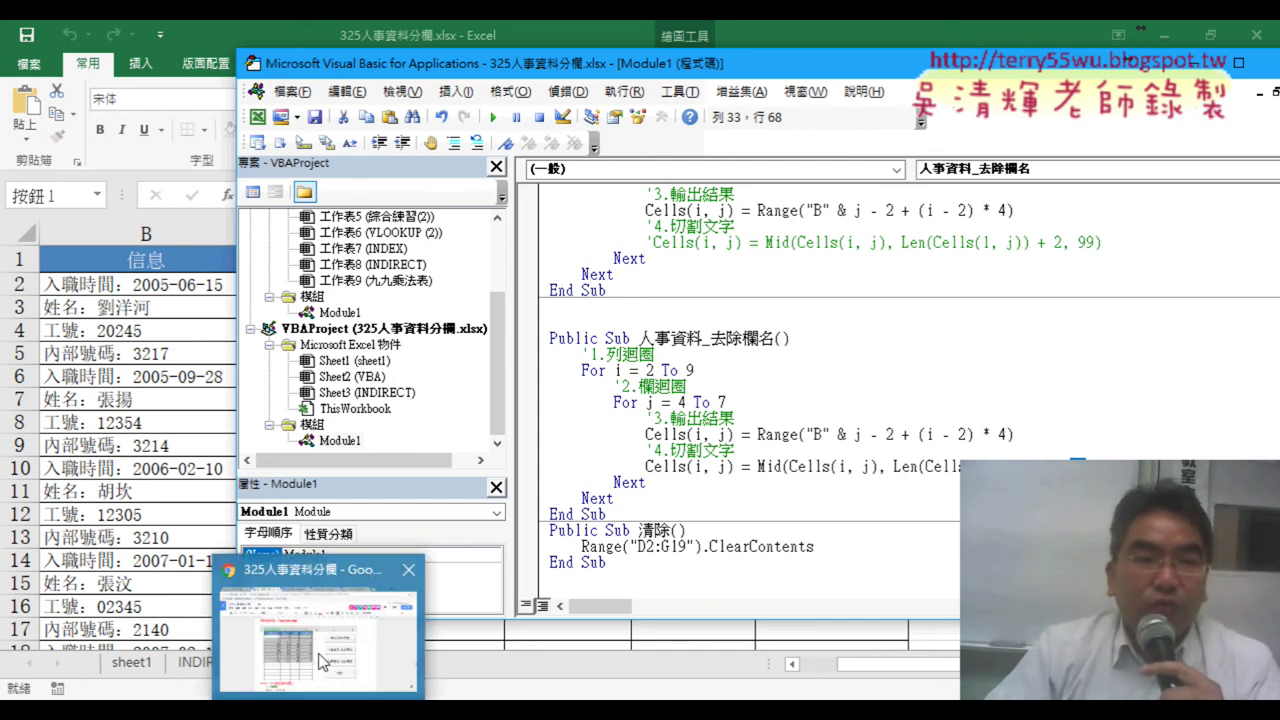
- Return to the Google Drive tab and go back up to the _雲端白板畫面 folder
left_click(324, 662)
left_click(103, 30)
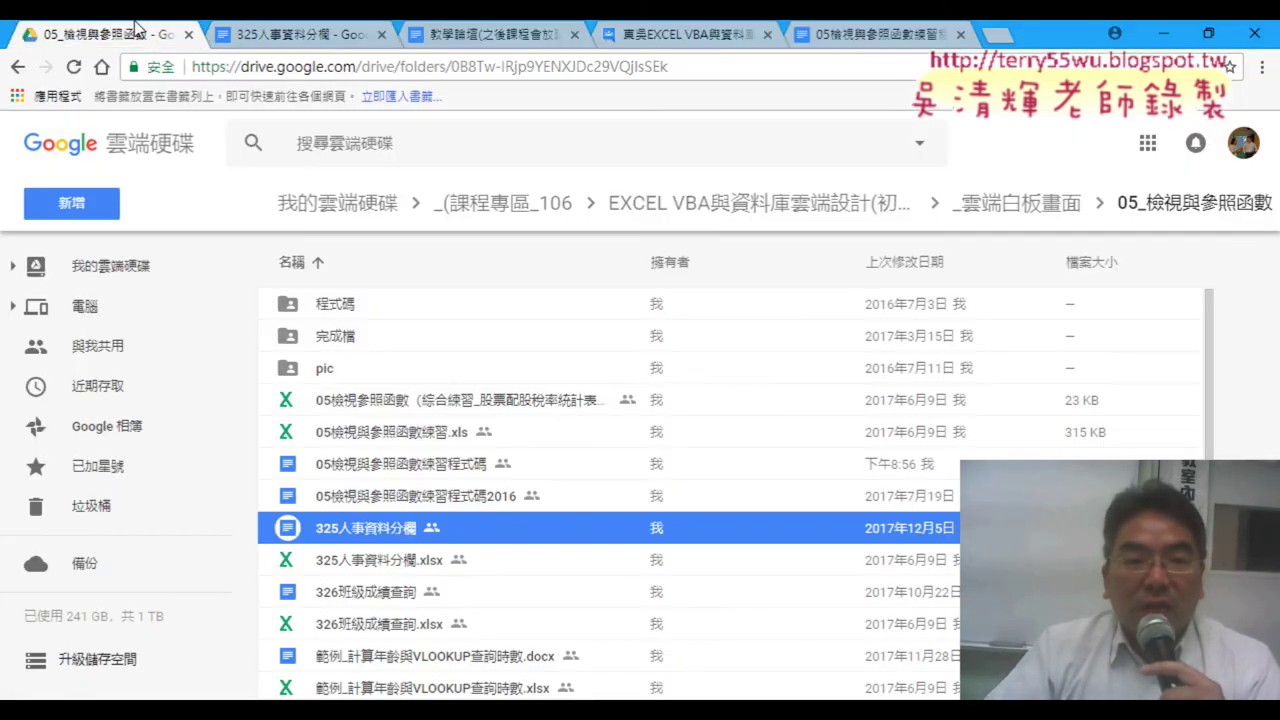
left_click(17, 68)
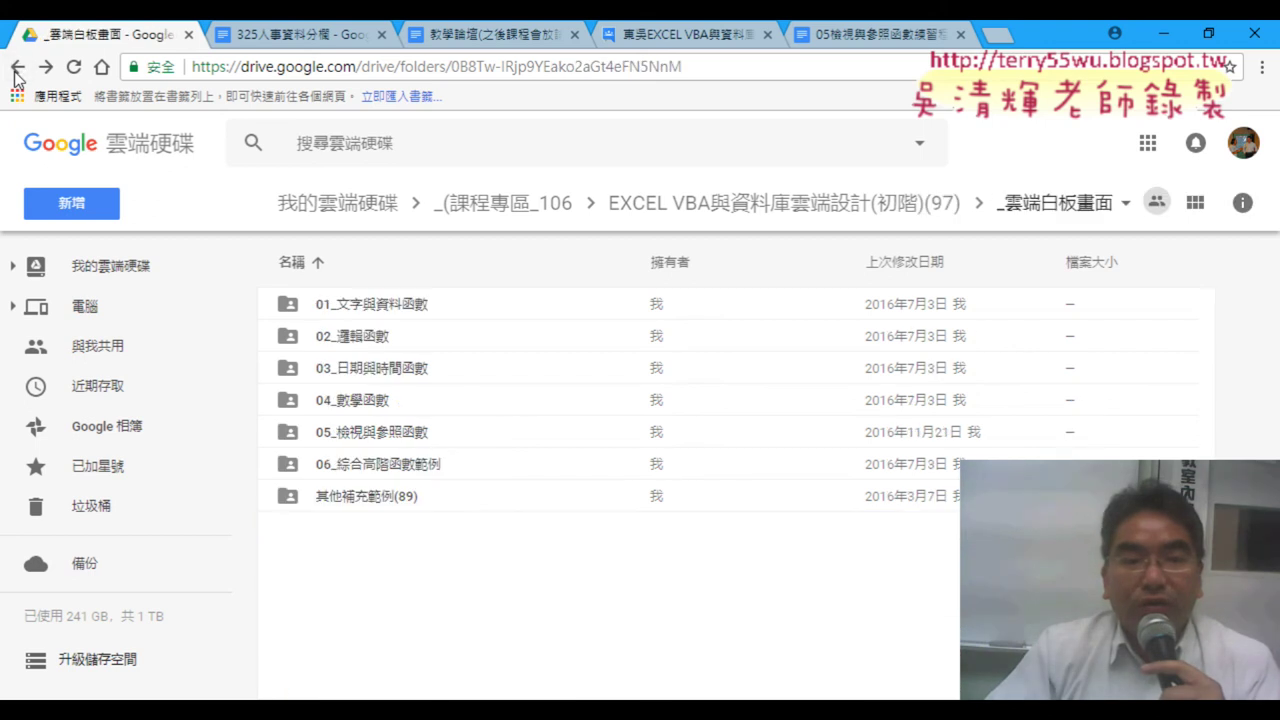
- Step through the lesson folders to 05_檢視與參照函數, then move on to the course forum tab
left_click(345, 305)
left_click(350, 340)
left_click(352, 368)
left_click(358, 402)
left_click(356, 438)
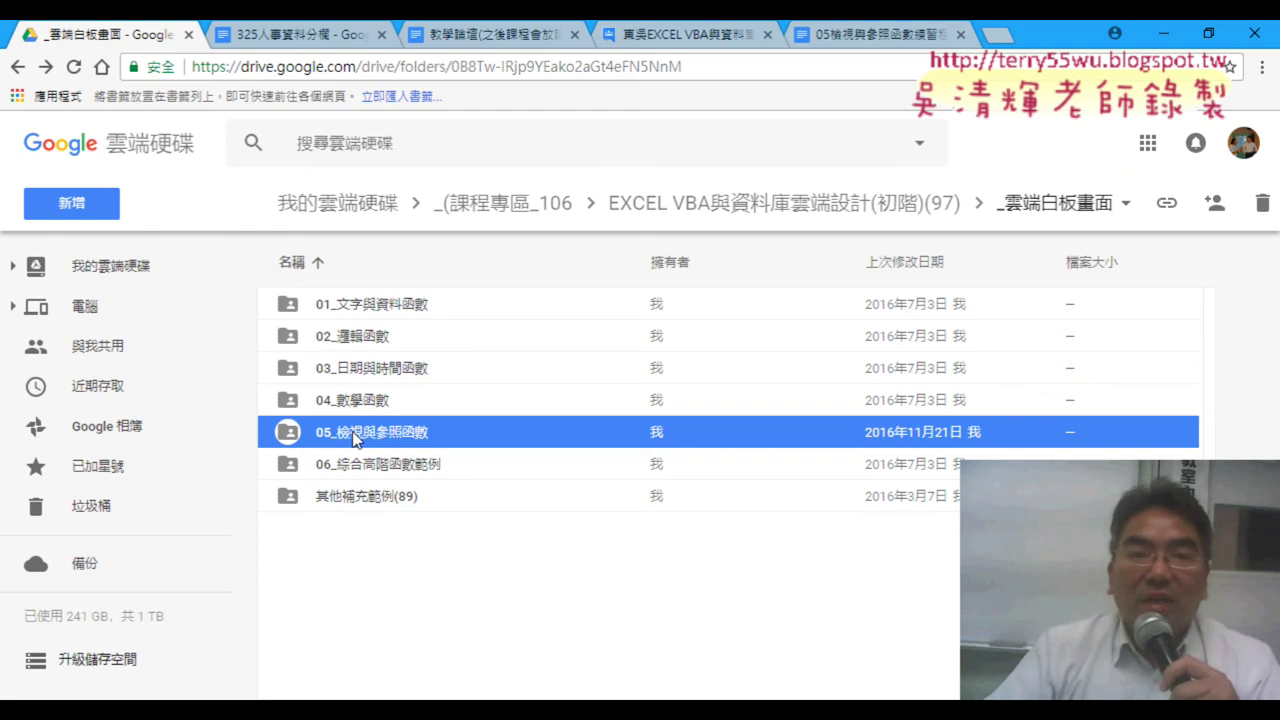
left_click(490, 34)
left_click(640, 34)
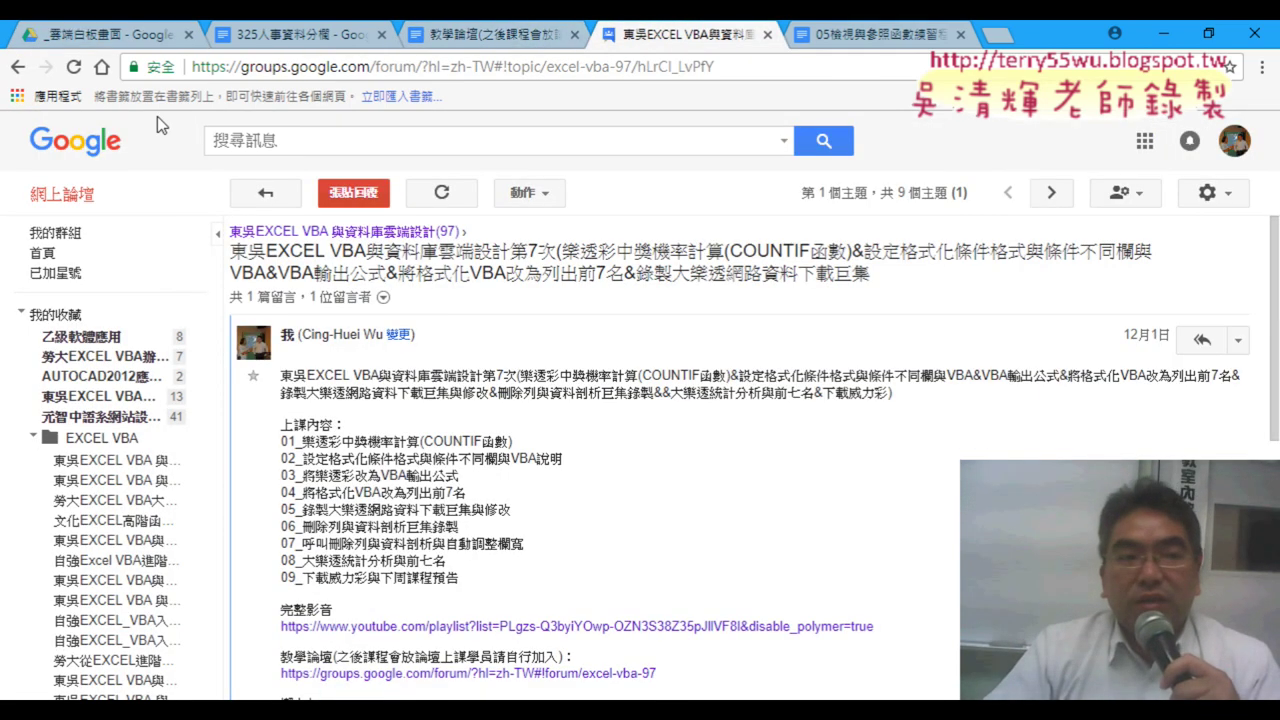
- Go back to the 東吳EXCEL VBA topic list and open the 第1次上課 topic
left_click(18, 66)
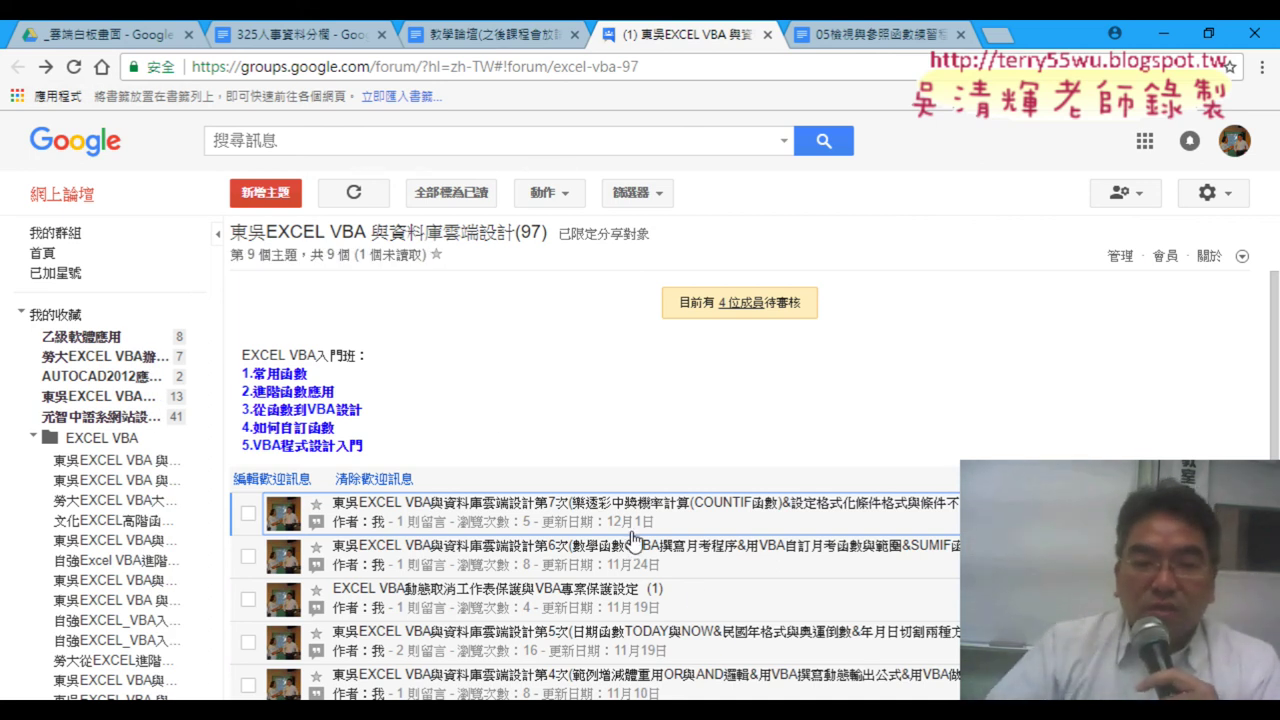
left_click(617, 674)
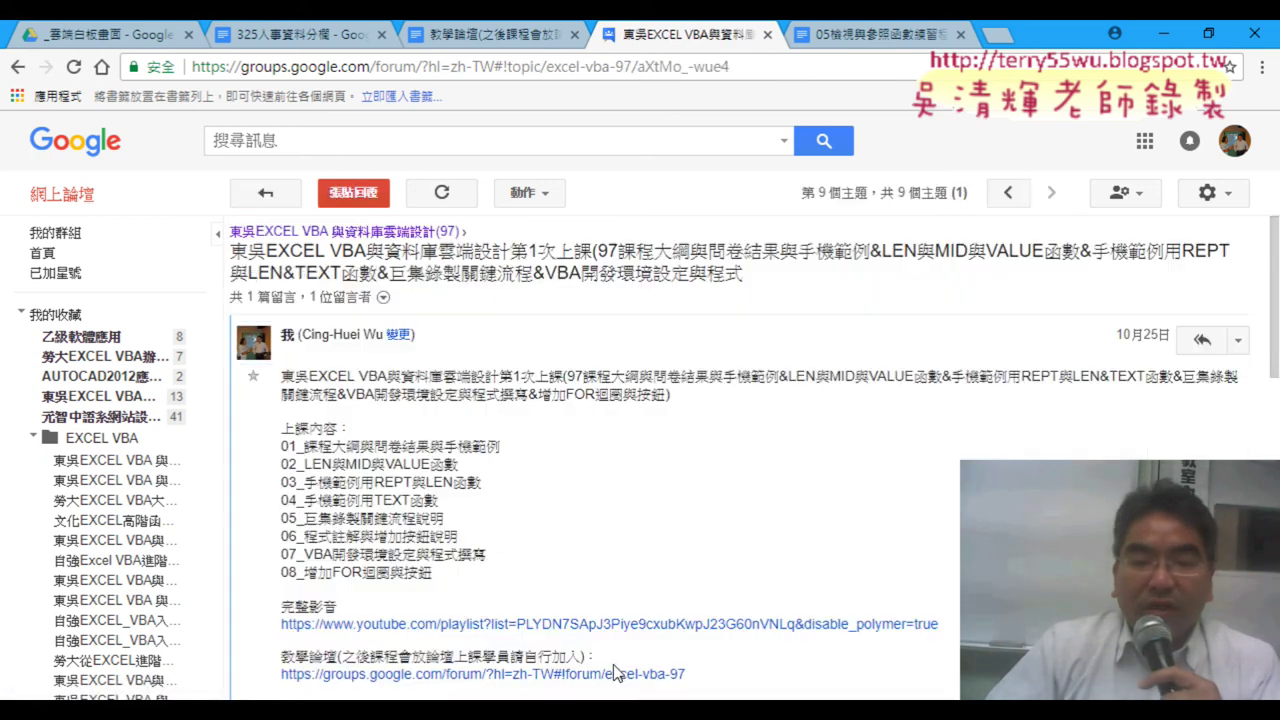